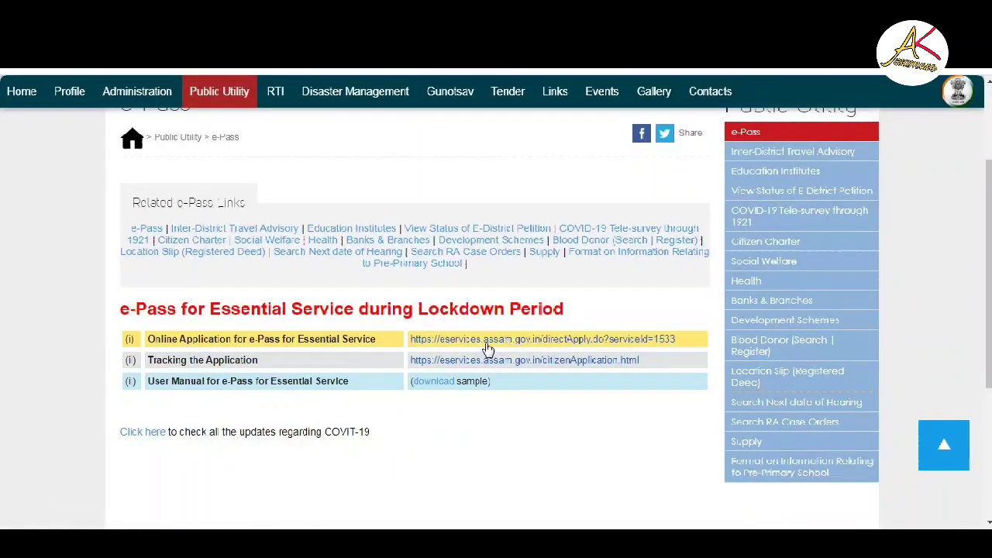
- Open the eservices.assam.gov.in link for the Online Application for e-Pass for Essential Service
{"action": "left_click", "coordinate": [487, 343]}
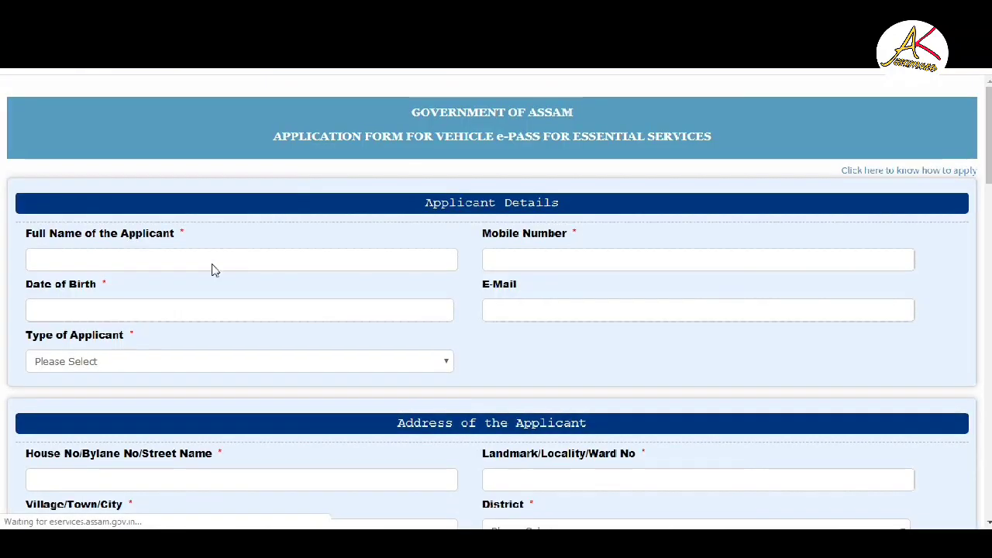
- Enter the applicant's full name and mobile number, correcting one mistyped digit
{"action": "left_click", "coordinate": [175, 261]}
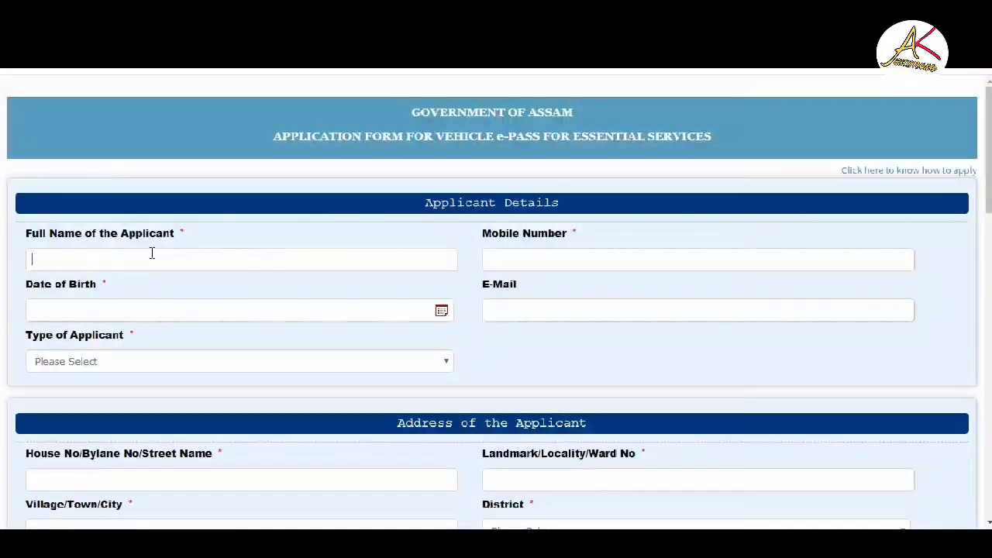
{"action": "type", "text": "O"}
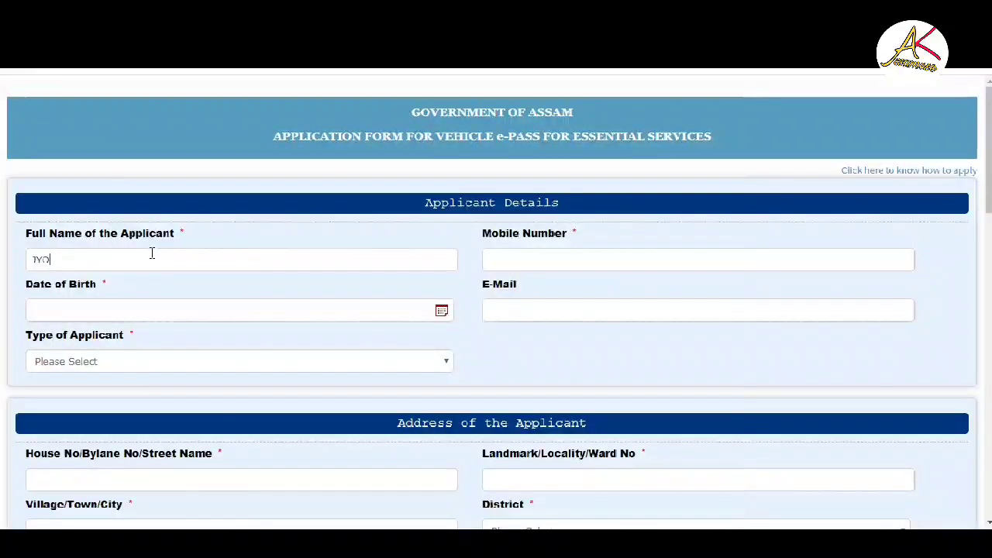
{"action": "type", "text": "TISH K"}
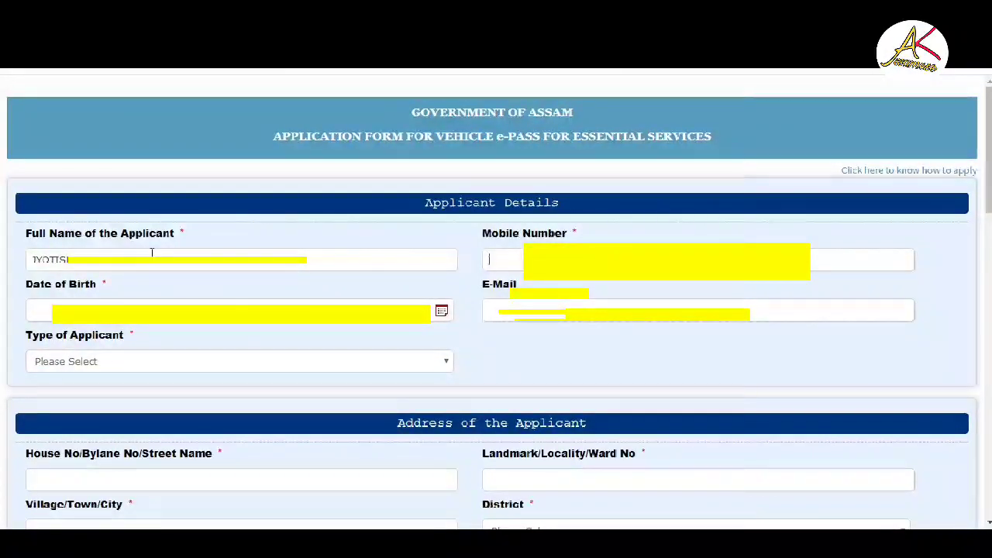
{"action": "type", "text": "82555"}
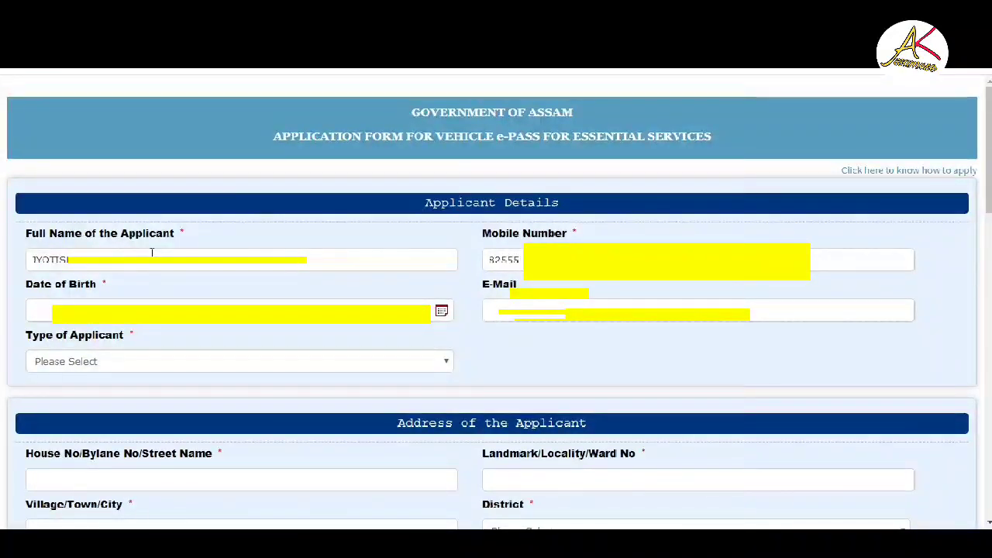
{"action": "key", "text": "BackSpace"}
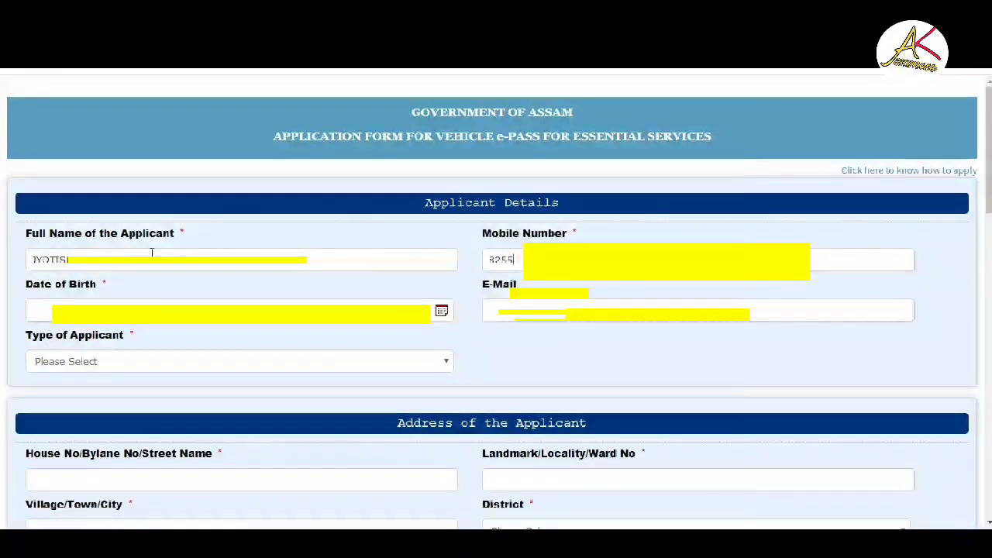
{"action": "type", "text": "07"}
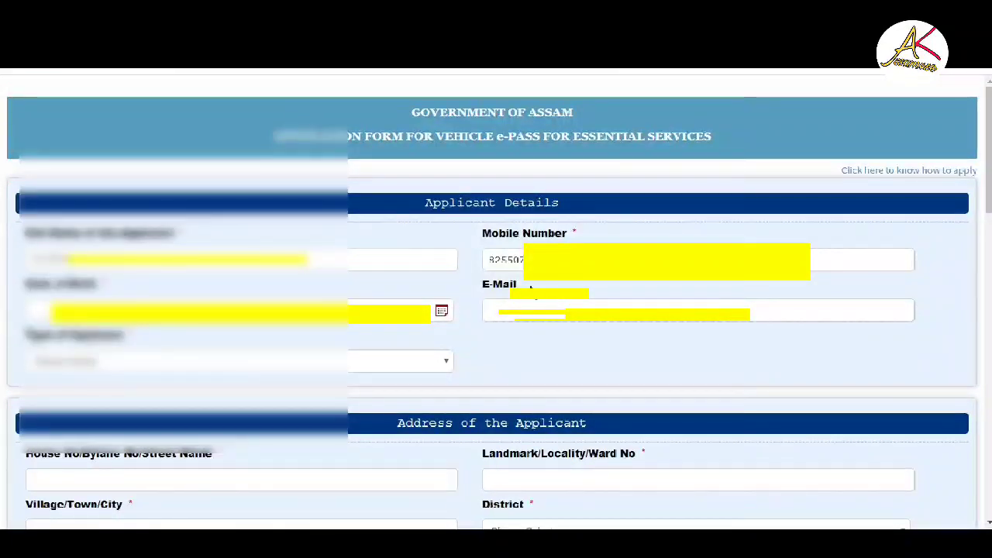
- Pick the applicant's birth year, month and day in the Date of Birth calendar
{"action": "left_click", "coordinate": [441, 312]}
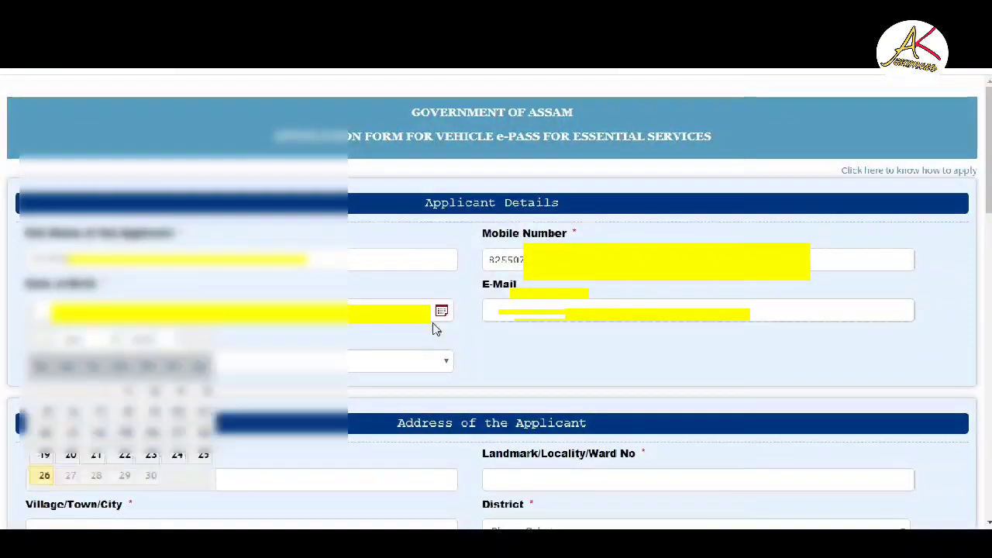
{"action": "left_click", "coordinate": [174, 338]}
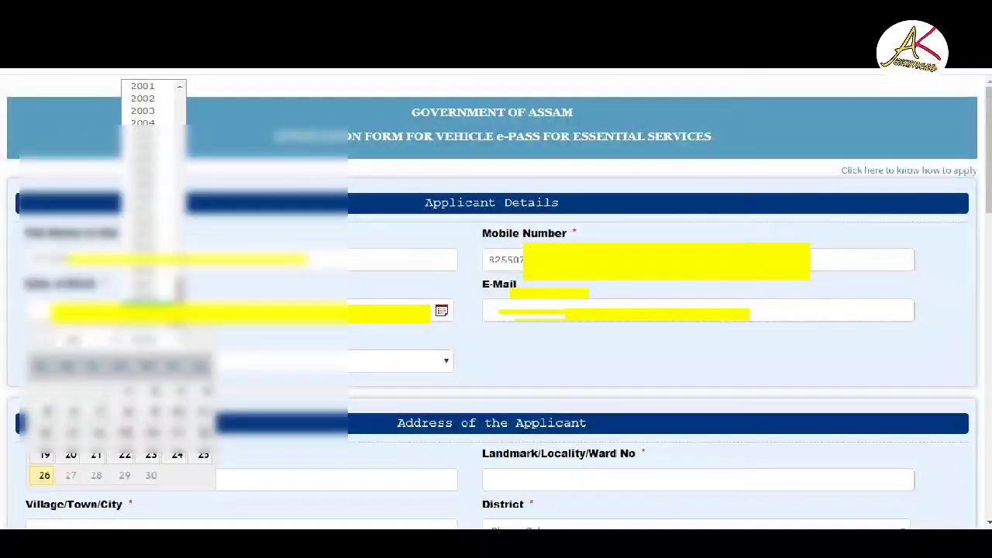
{"action": "scroll", "coordinate": [147, 306], "scroll_direction": "up", "scroll_amount": 10}
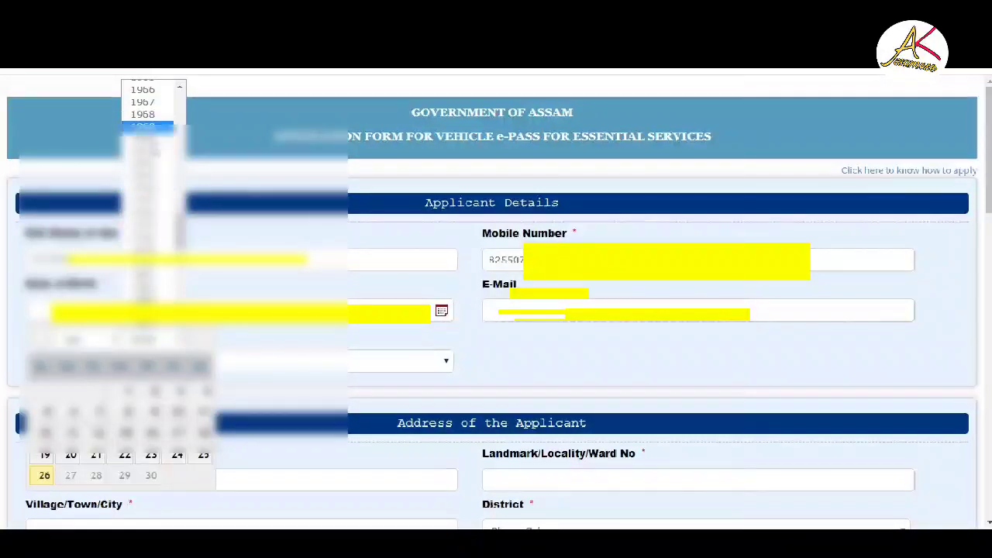
{"action": "scroll", "coordinate": [148, 226], "scroll_direction": "down", "scroll_amount": 4}
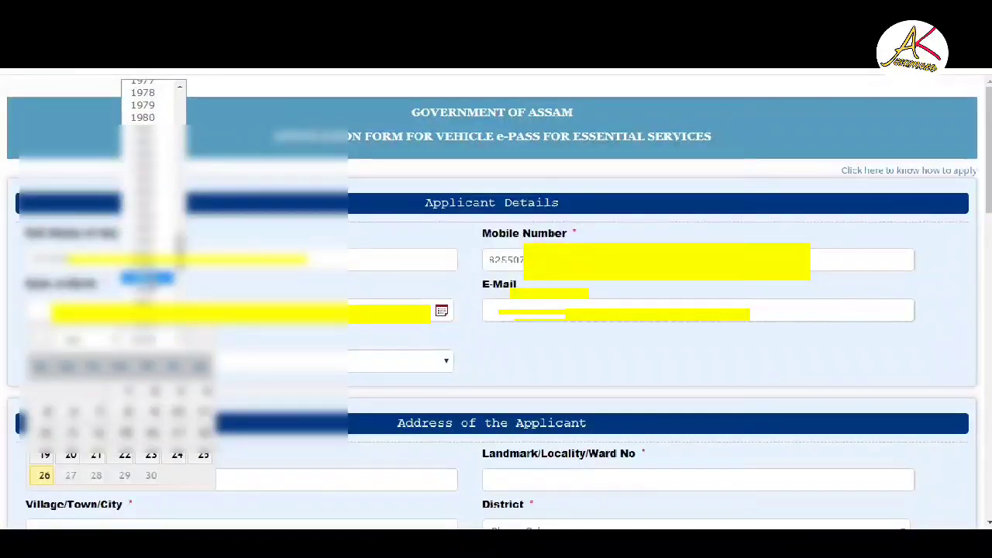
{"action": "scroll", "coordinate": [147, 229], "scroll_direction": "down", "scroll_amount": 4}
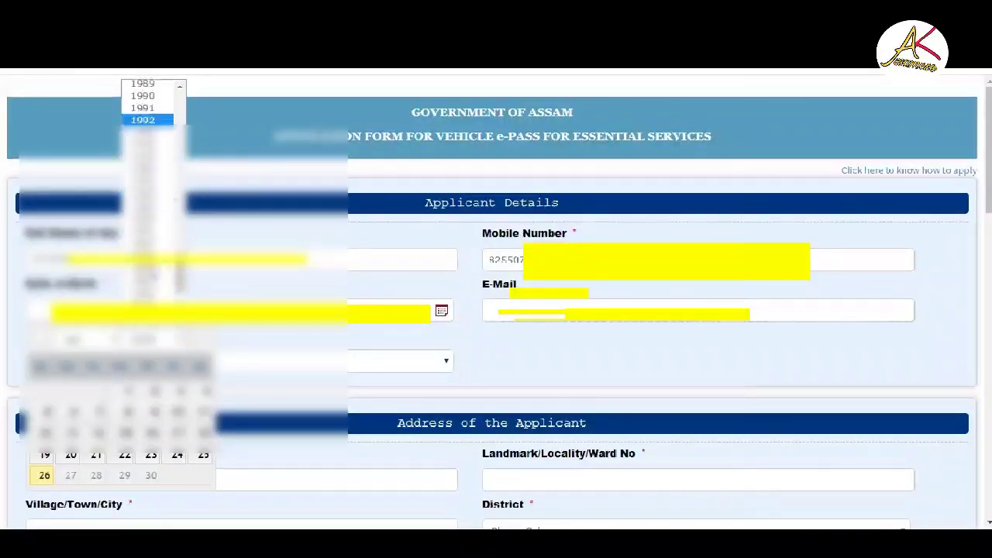
{"action": "left_click", "coordinate": [147, 193]}
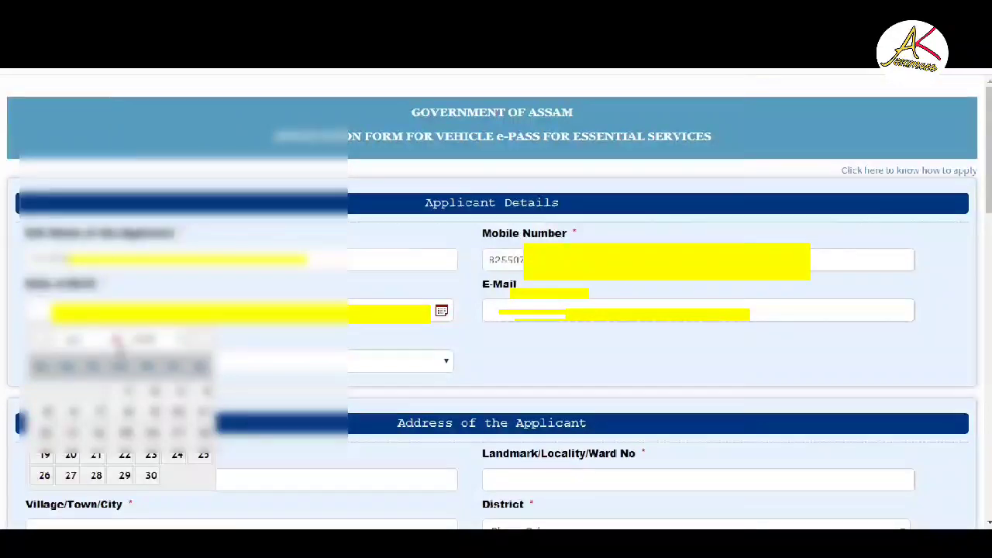
{"action": "left_click", "coordinate": [74, 339]}
{"action": "left_click", "coordinate": [89, 358]}
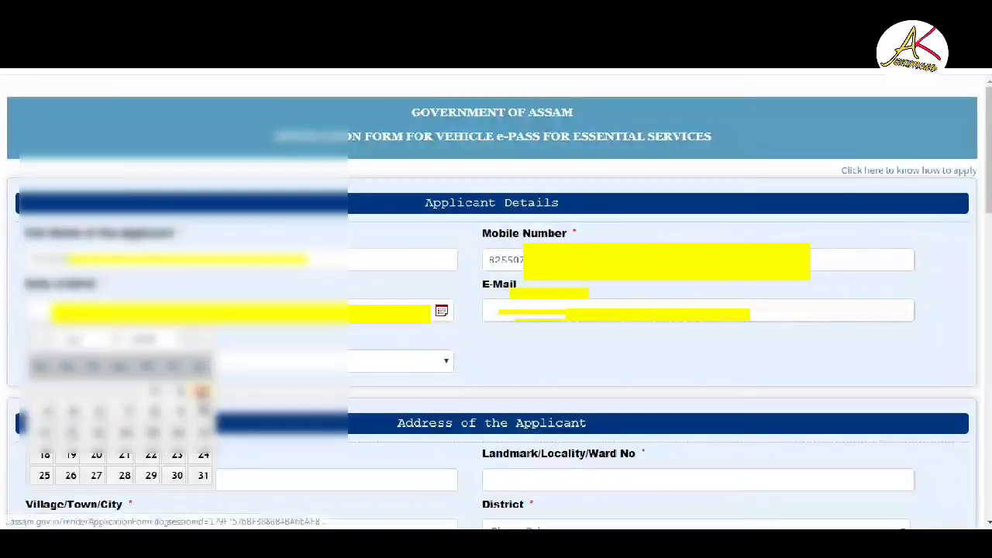
{"action": "left_click", "coordinate": [200, 391]}
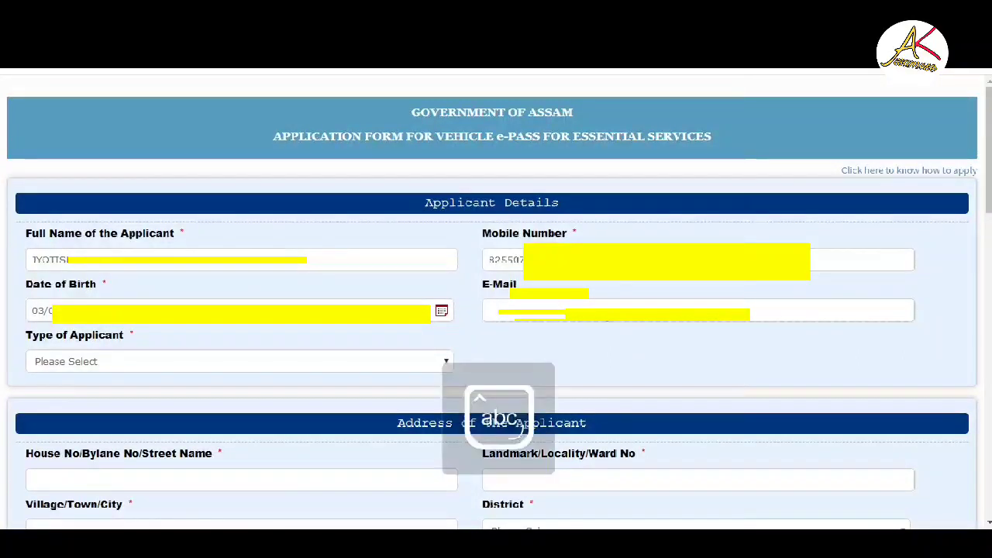
- Enter the applicant's e-mail address and set Type of Applicant to Private
{"action": "left_click", "coordinate": [496, 310]}
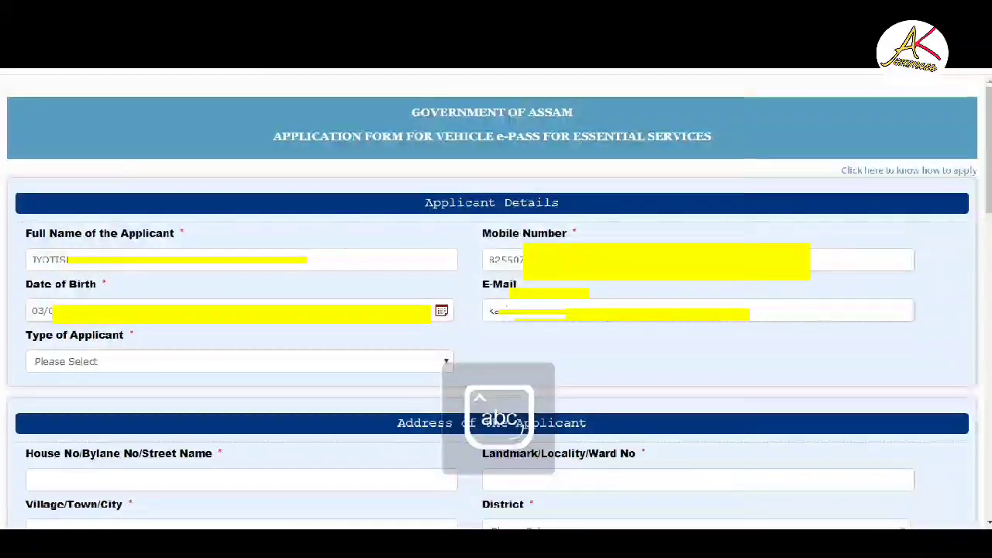
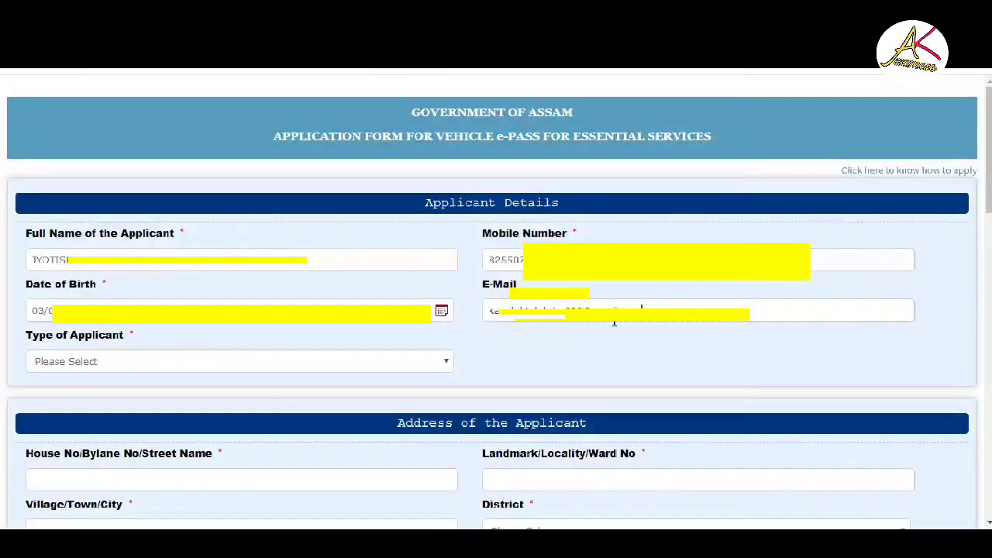
{"action": "left_click", "coordinate": [82, 364]}
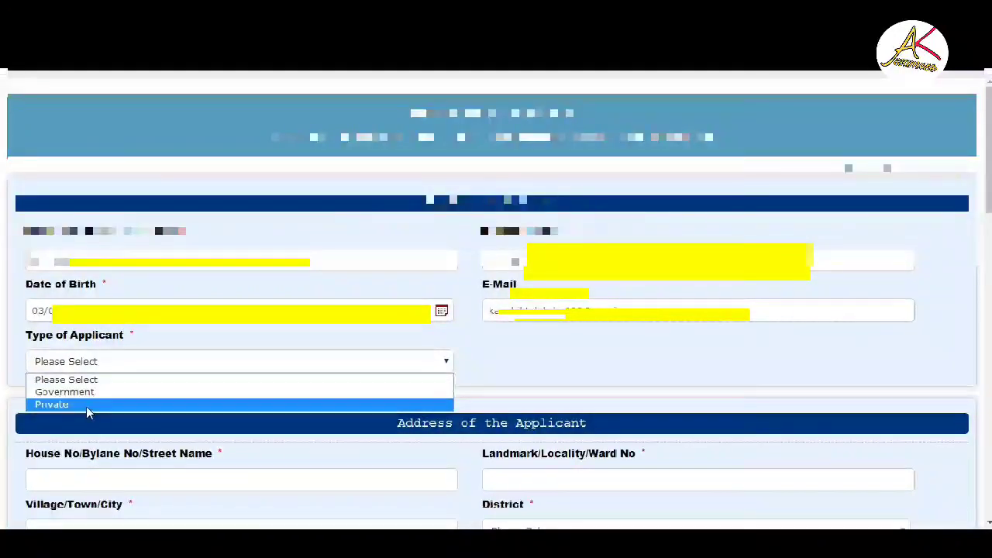
{"action": "left_click", "coordinate": [87, 407]}
{"action": "scroll", "coordinate": [256, 357], "scroll_direction": "down", "scroll_amount": 2}
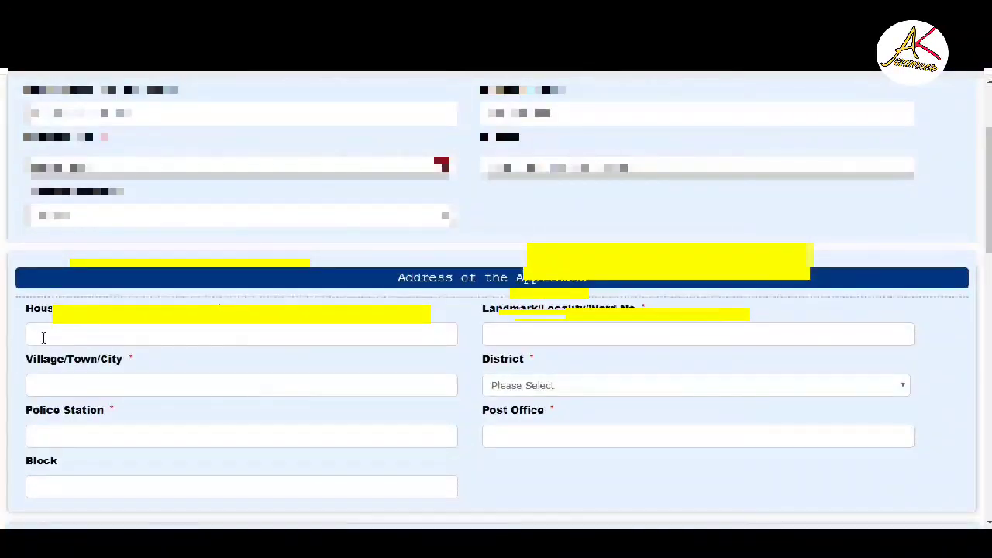
- Fill in the House No/Bylane field of the applicant's address
{"action": "left_click", "coordinate": [191, 337]}
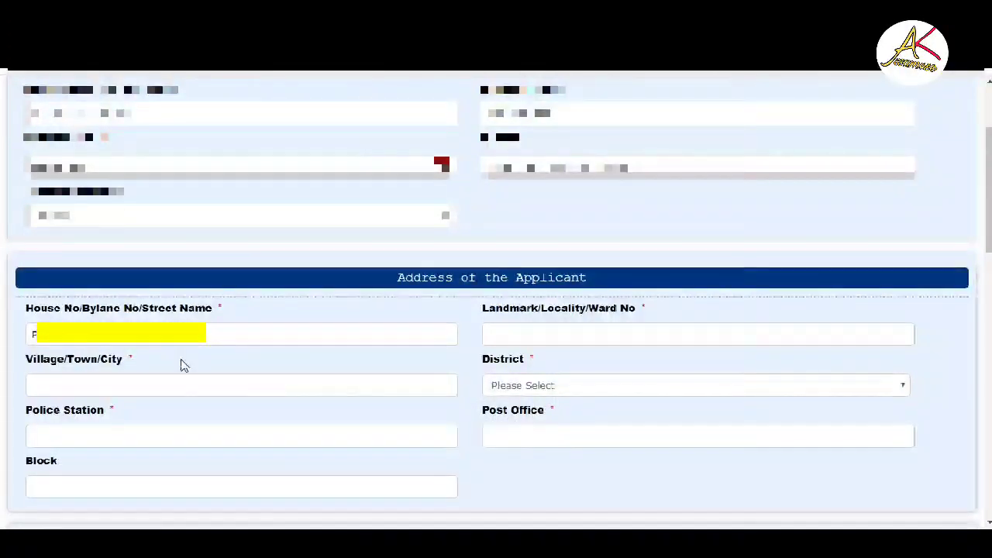
{"action": "left_click_drag", "start_coordinate": [176, 344], "coordinate": [5, 372]}
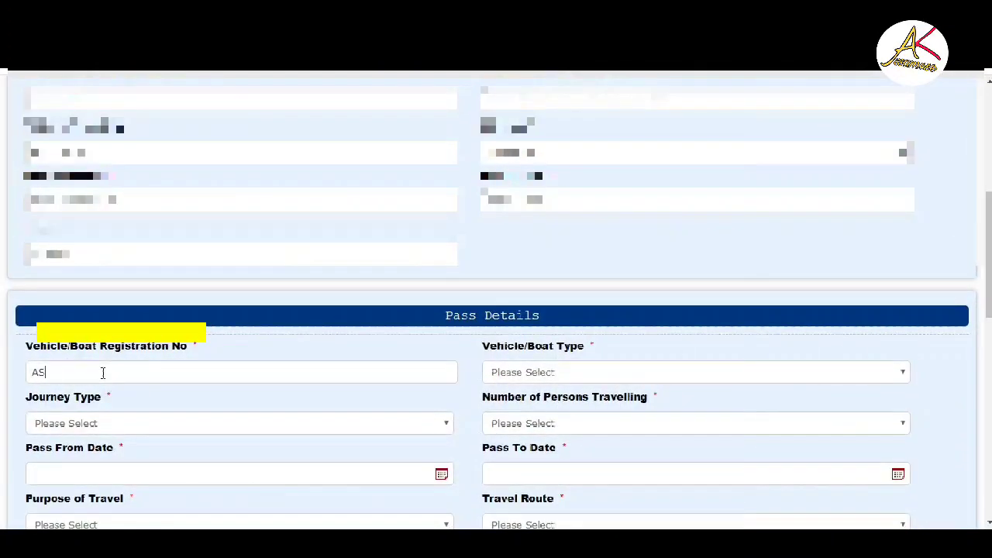
- Finish registration number 15AC and choose Pickup Van/Truck/HMV, Round trip, 2 persons travelling
{"action": "type", "text": "15"}
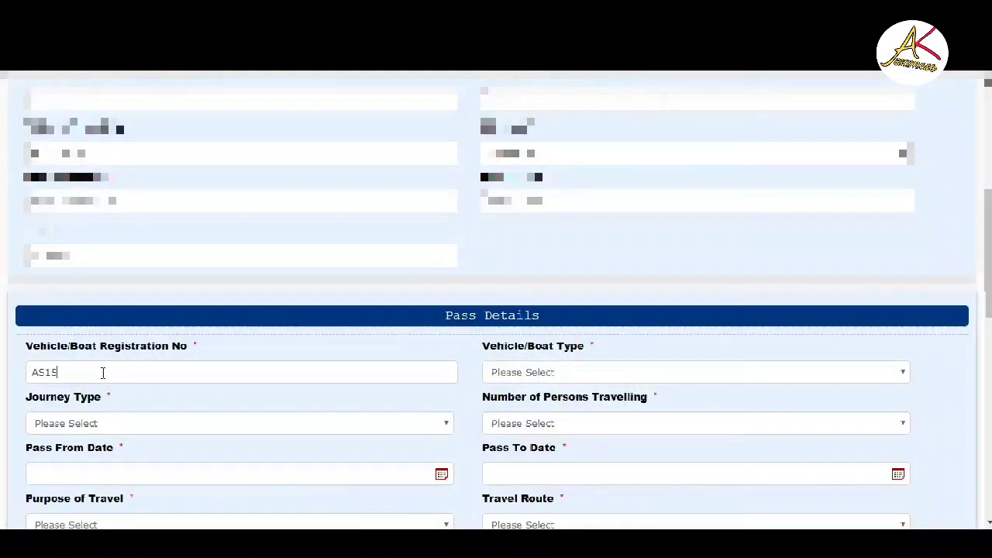
{"action": "type", "text": "AC"}
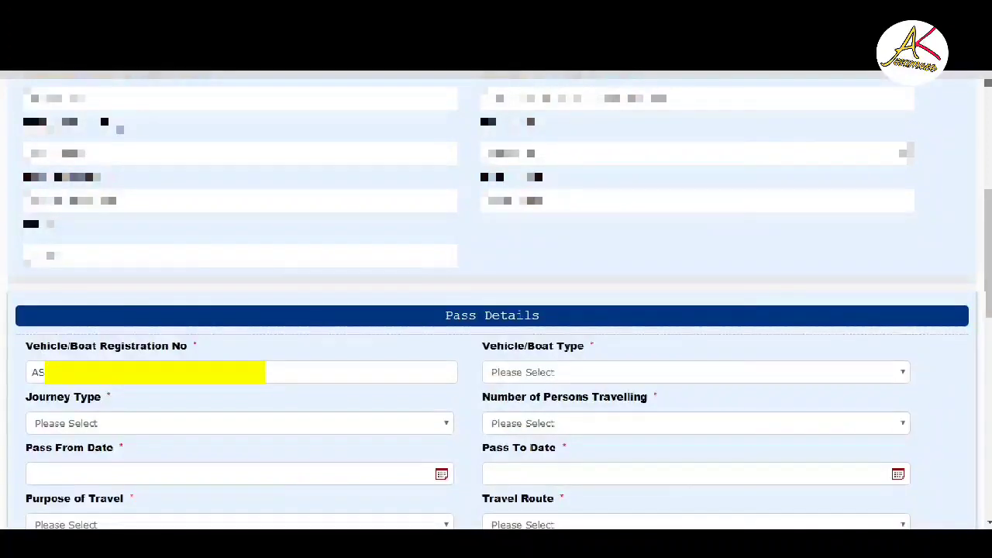
{"action": "left_click", "coordinate": [643, 375]}
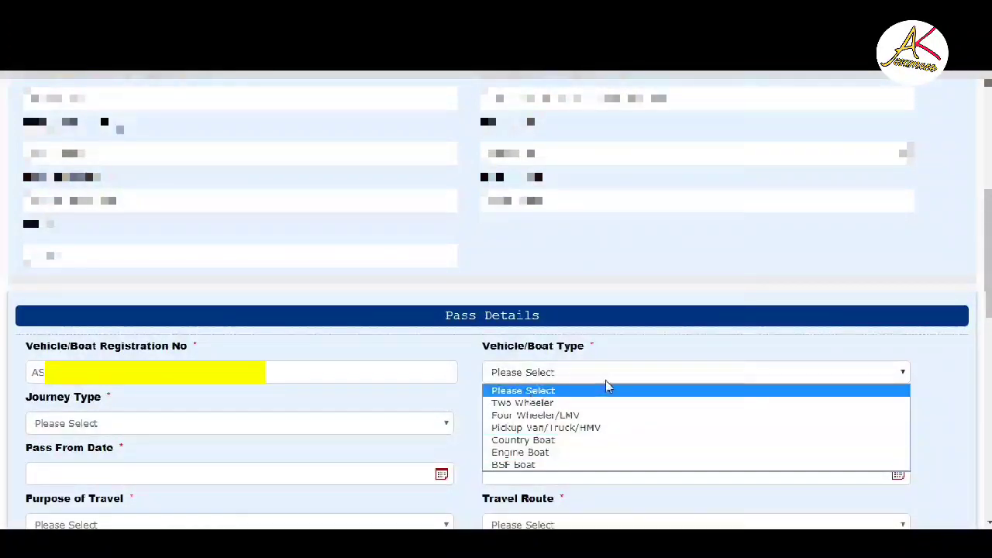
{"action": "left_click", "coordinate": [566, 427]}
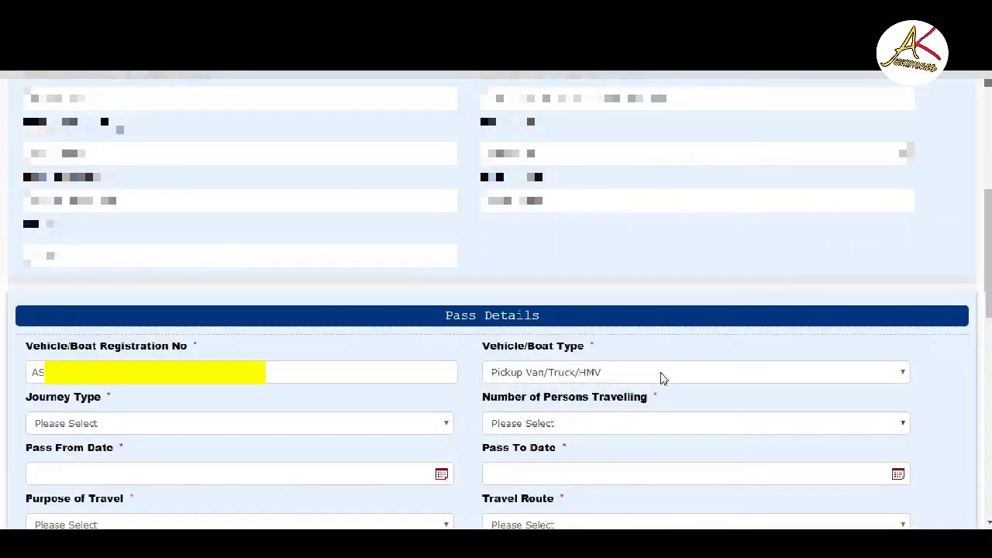
{"action": "scroll", "coordinate": [616, 387], "scroll_direction": "down", "scroll_amount": 2}
{"action": "left_click", "coordinate": [152, 282]}
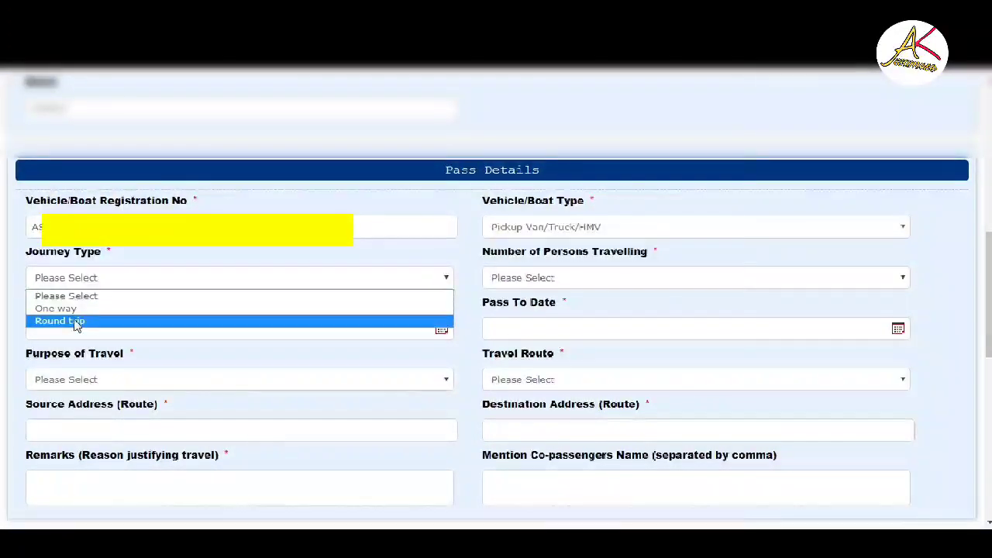
{"action": "left_click", "coordinate": [74, 322]}
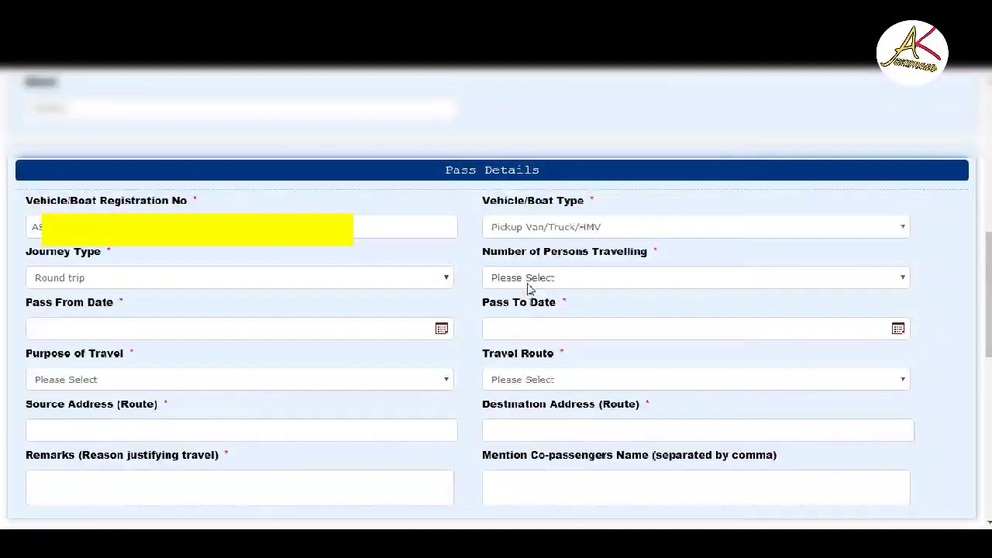
{"action": "left_click", "coordinate": [573, 278]}
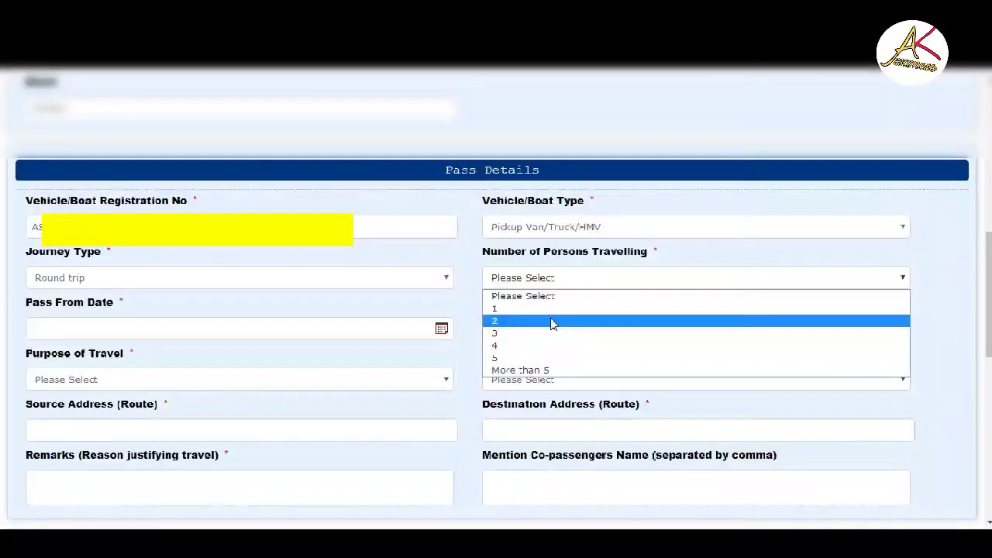
{"action": "left_click", "coordinate": [553, 324]}
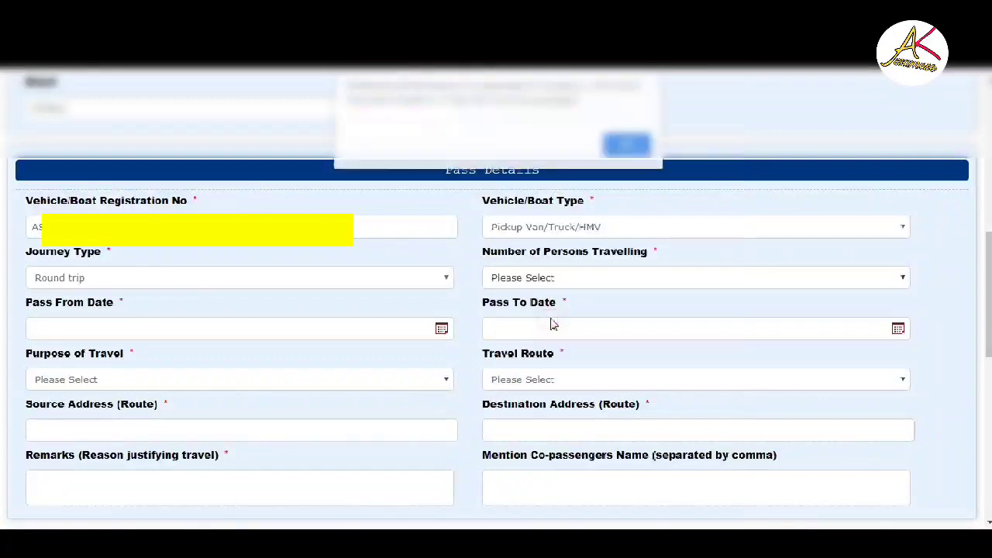
{"action": "left_click", "coordinate": [625, 148]}
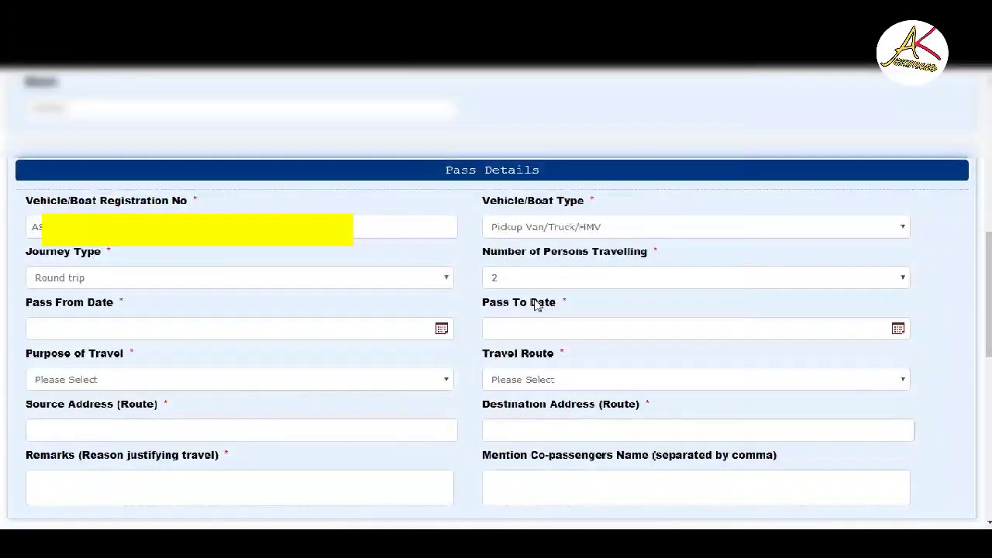
{"action": "scroll", "coordinate": [28, 242], "scroll_direction": "down", "scroll_amount": 1}
- Set both pass dates to 28/04/2020, purpose grocery distribution, source PUTHIMARI, destination BARPETA ROAD
{"action": "left_click", "coordinate": [441, 250]}
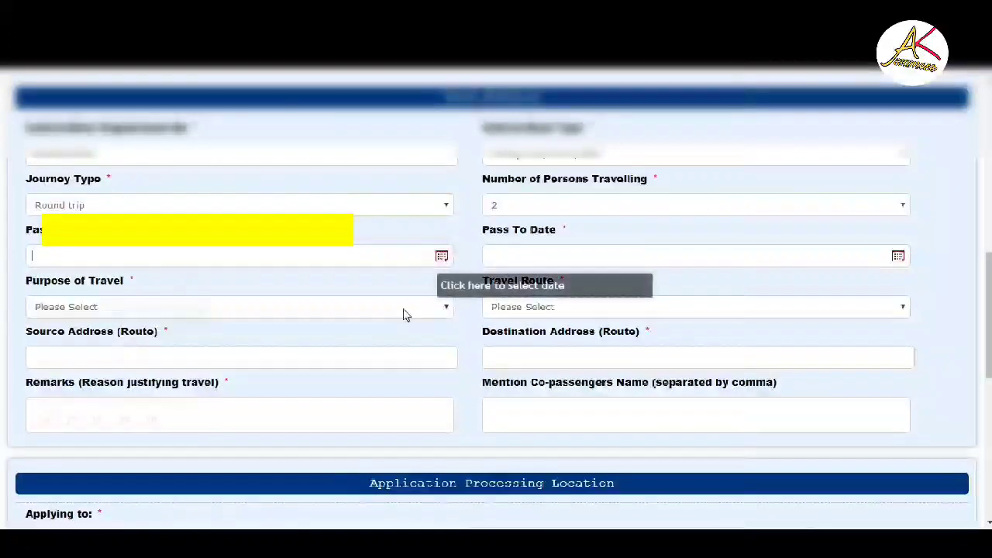
{"action": "left_click", "coordinate": [99, 419]}
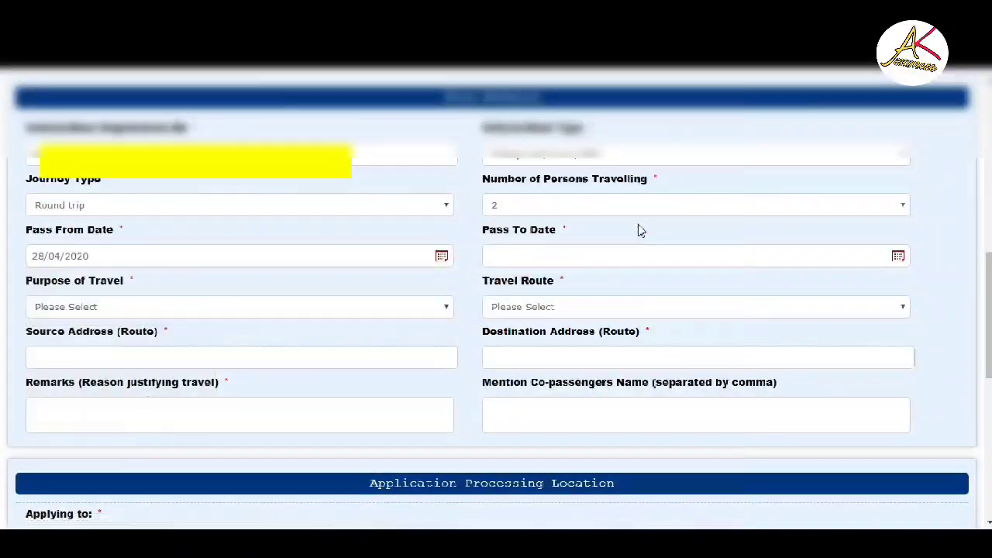
{"action": "left_click", "coordinate": [898, 256]}
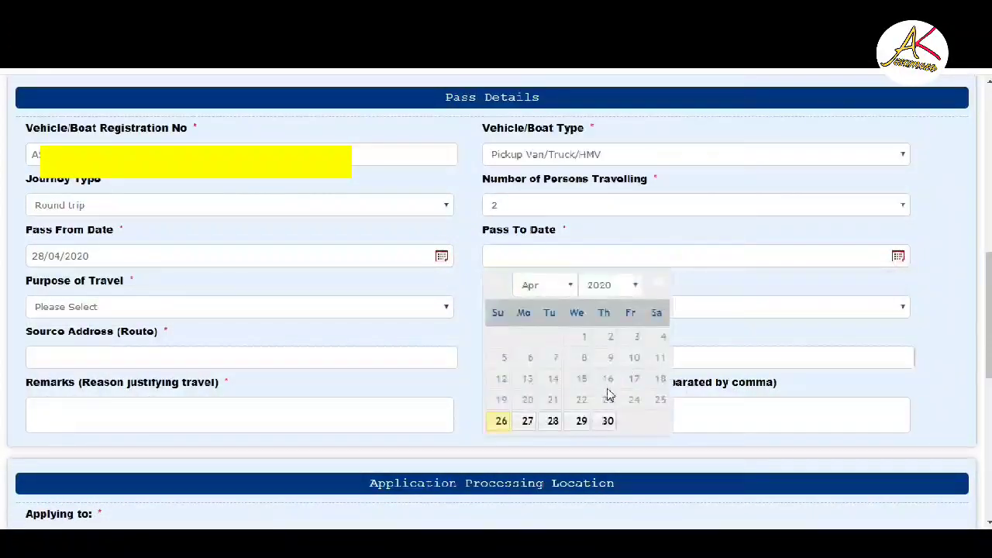
{"action": "left_click", "coordinate": [553, 420]}
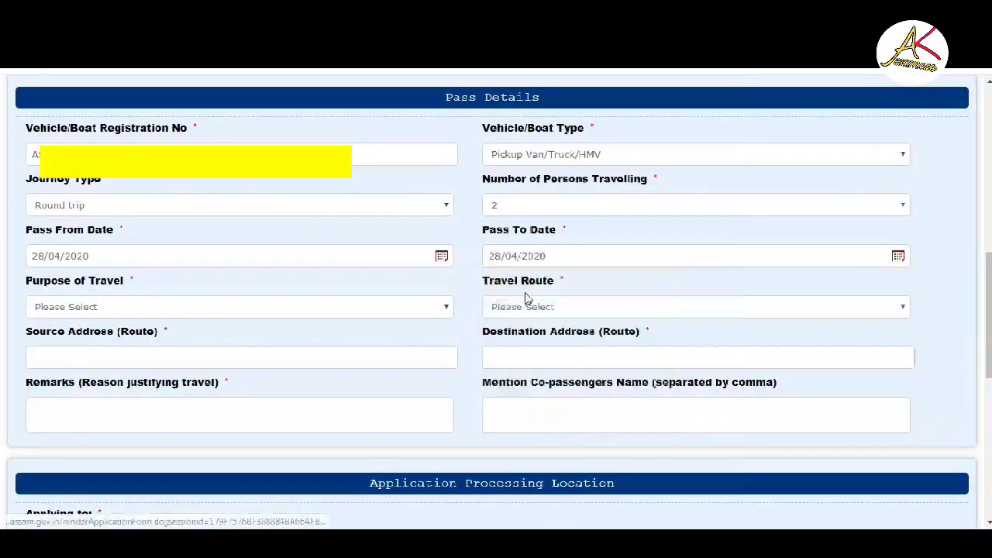
{"action": "left_click", "coordinate": [112, 310]}
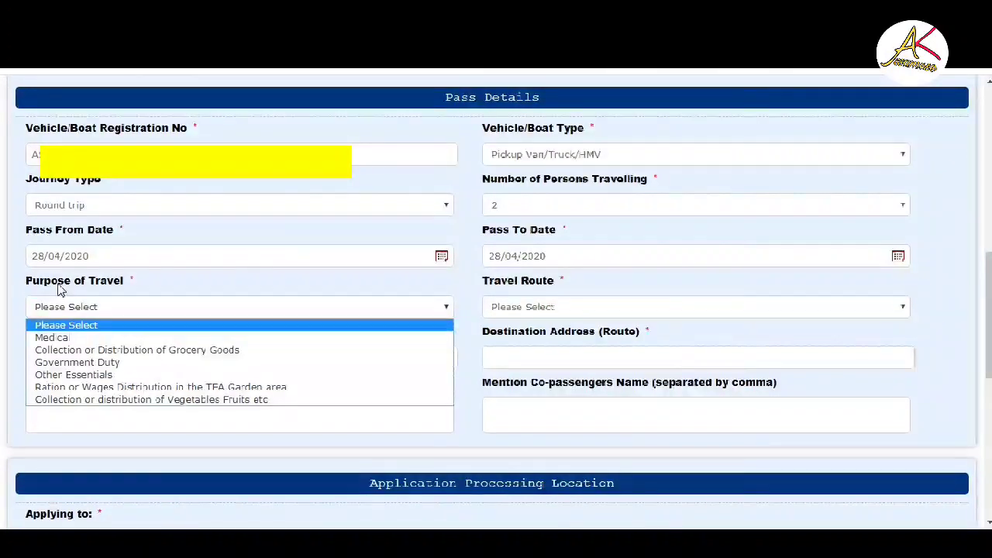
{"action": "left_click", "coordinate": [136, 349]}
{"action": "left_click", "coordinate": [147, 357]}
{"action": "type", "text": "PUTHIMARI"}
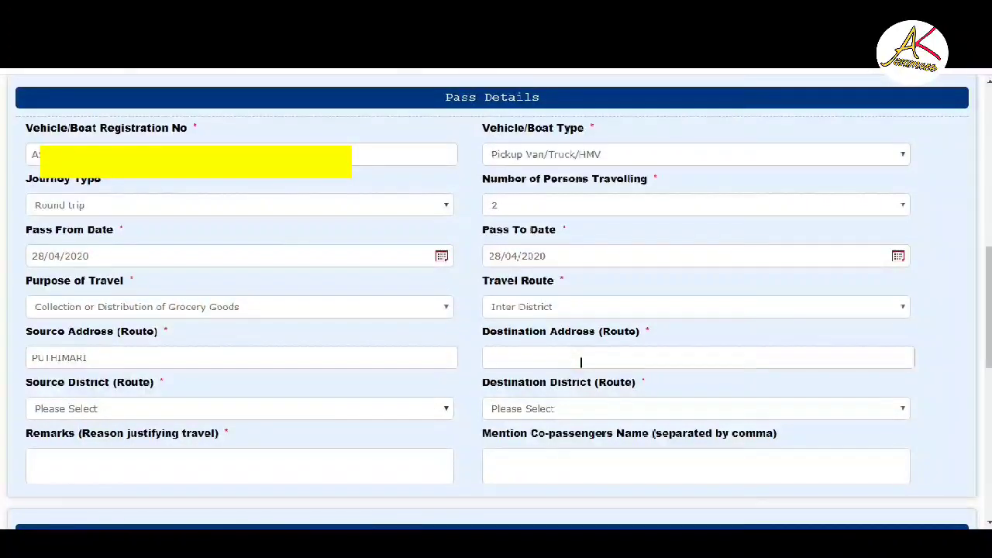
{"action": "left_click", "coordinate": [580, 362]}
{"action": "type", "text": "BARPETA ROAD"}
- Choose BARPETA as both the source and destination route district
{"action": "left_click", "coordinate": [114, 410]}
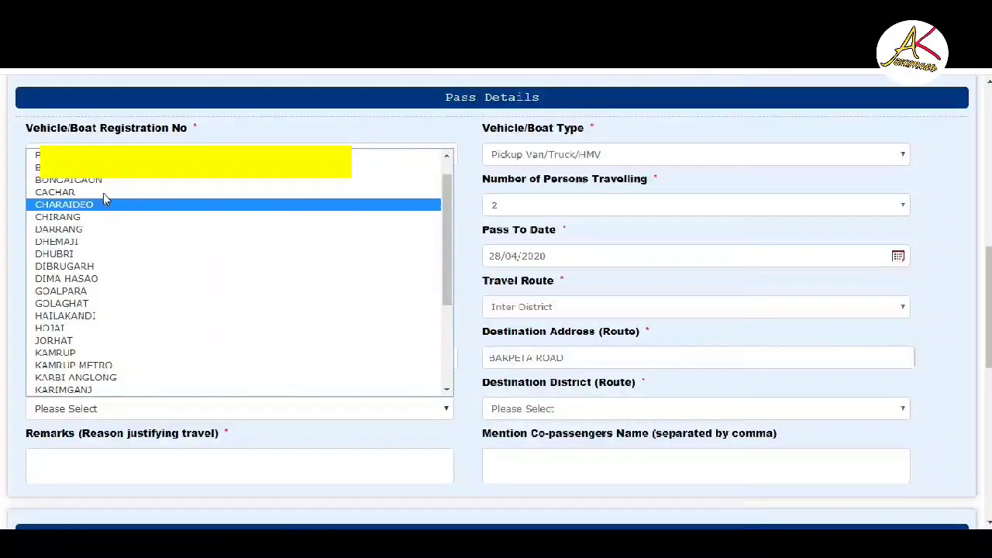
{"action": "left_click", "coordinate": [103, 155]}
{"action": "left_click", "coordinate": [626, 409]}
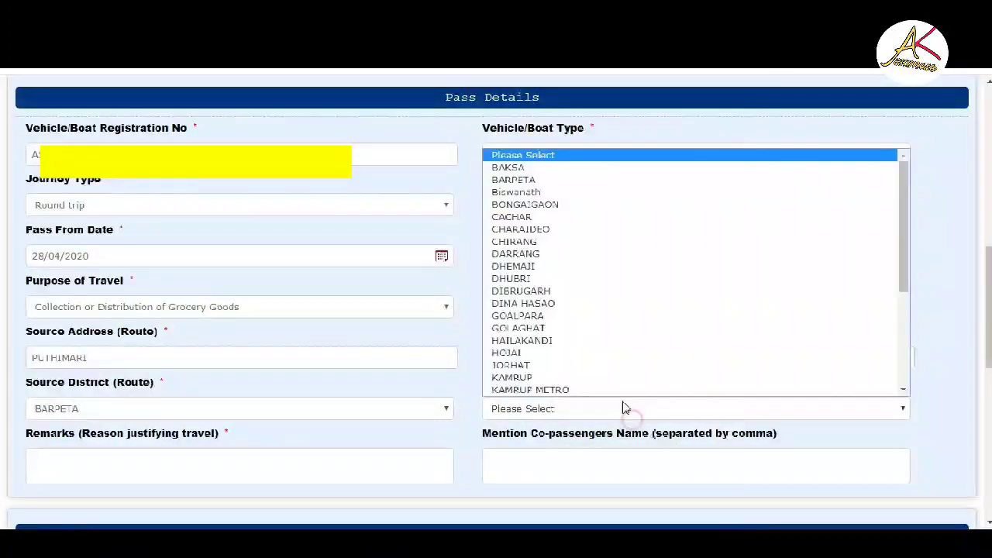
{"action": "left_click", "coordinate": [538, 183]}
{"action": "scroll", "coordinate": [116, 380], "scroll_direction": "down", "scroll_amount": 1}
- Enter GROCERY as the remark and begin the co-passenger's name
{"action": "left_click", "coordinate": [113, 381]}
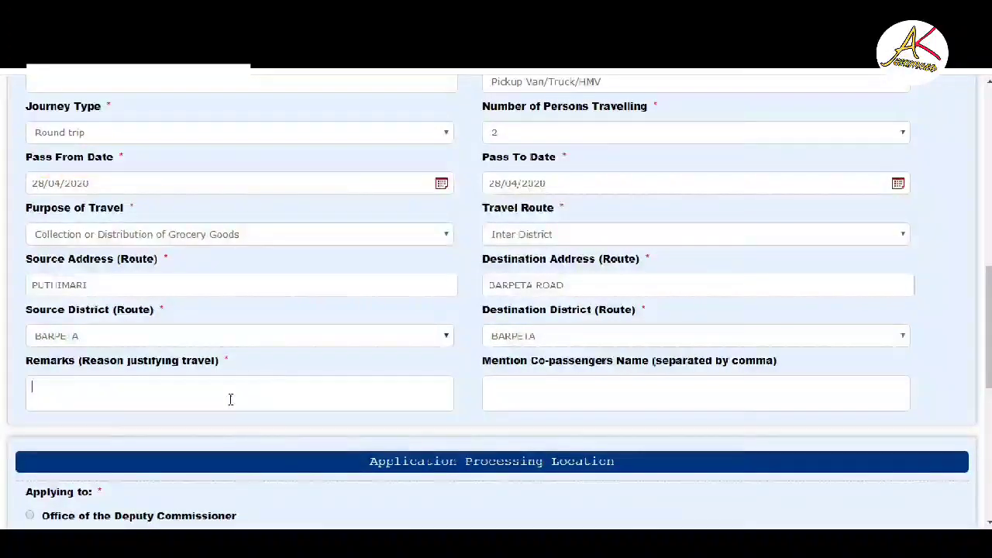
{"action": "type", "text": "GR"}
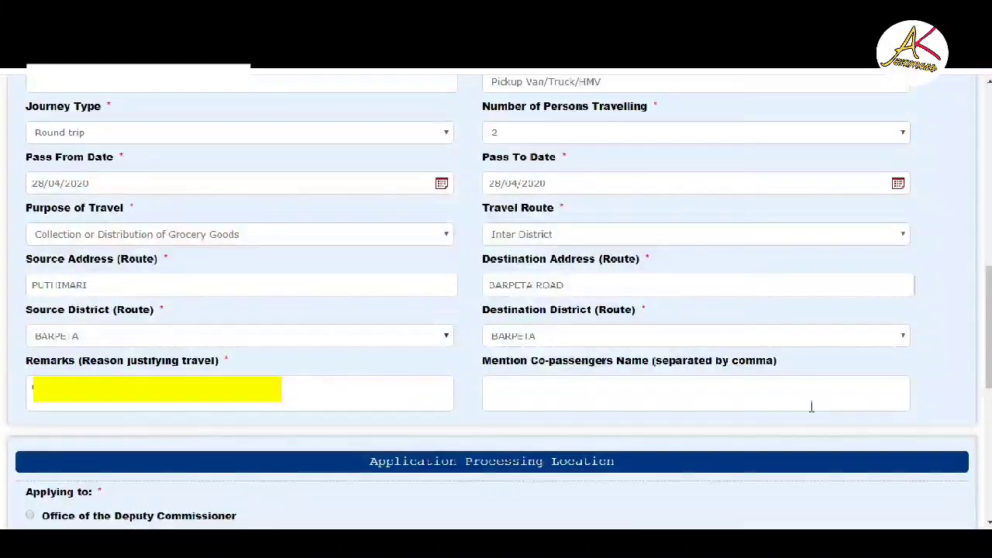
{"action": "left_click", "coordinate": [635, 398]}
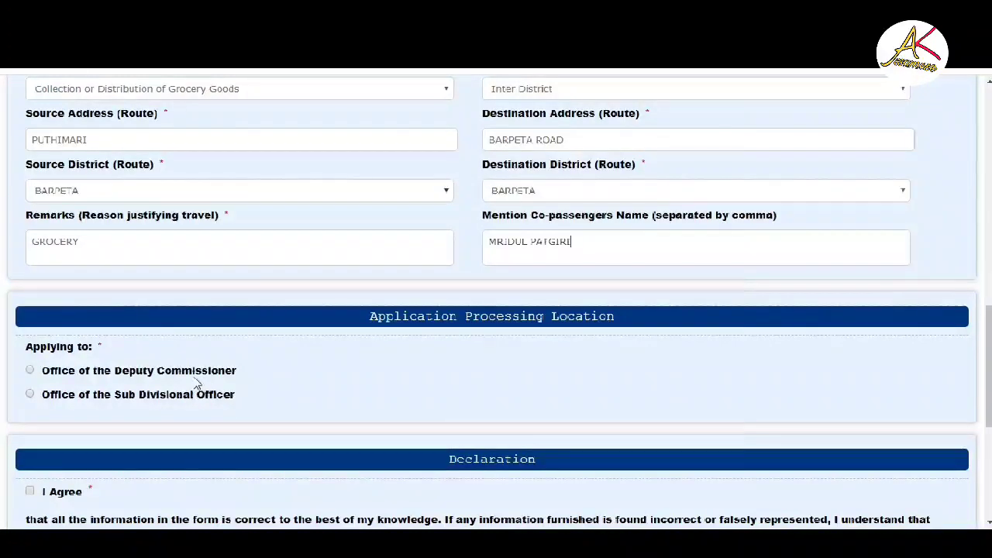
- Address the application to the Office of the Deputy Commissioner, BARPETA district
{"action": "left_click", "coordinate": [196, 374]}
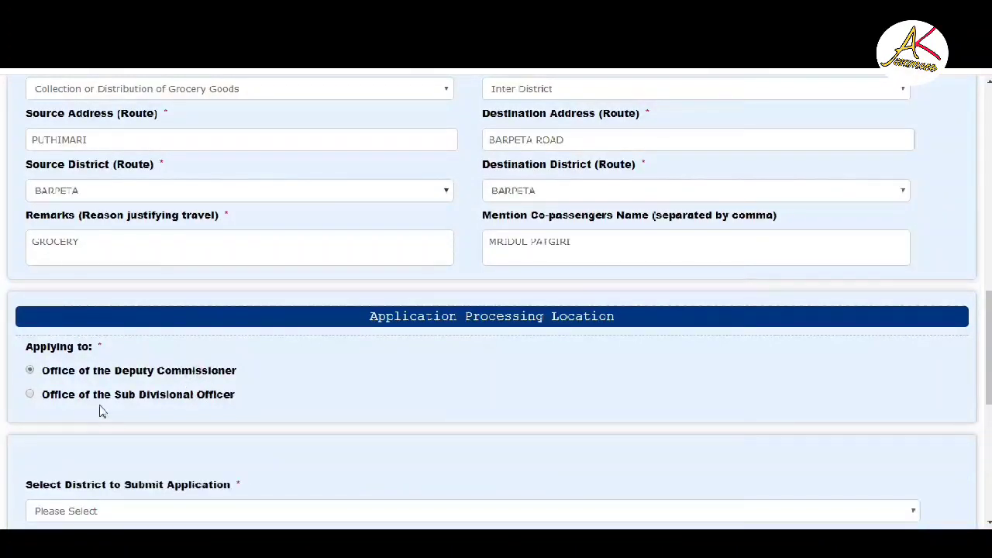
{"action": "scroll", "coordinate": [103, 390], "scroll_direction": "down", "scroll_amount": 2}
{"action": "left_click", "coordinate": [111, 366]}
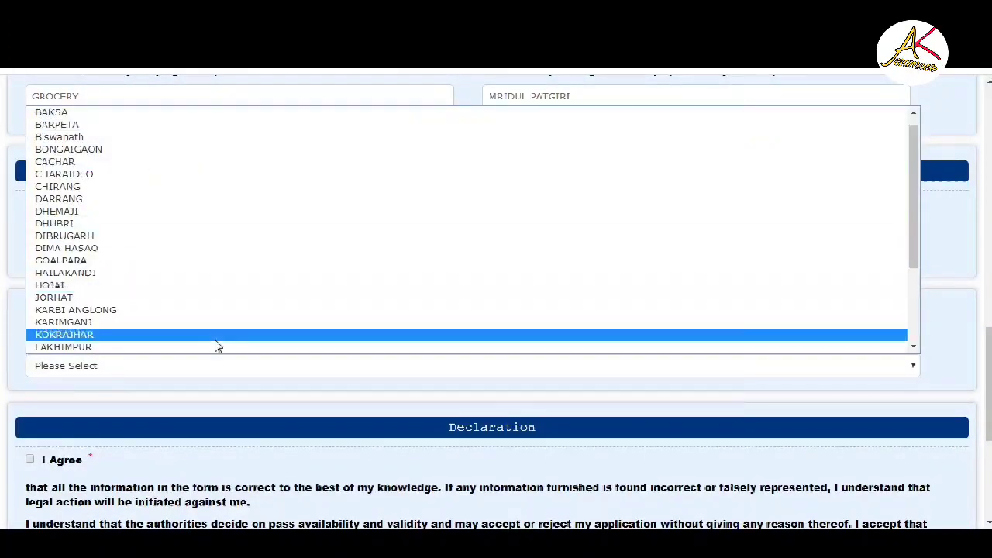
{"action": "left_click", "coordinate": [188, 126]}
{"action": "scroll", "coordinate": [308, 377], "scroll_direction": "down", "scroll_amount": 1}
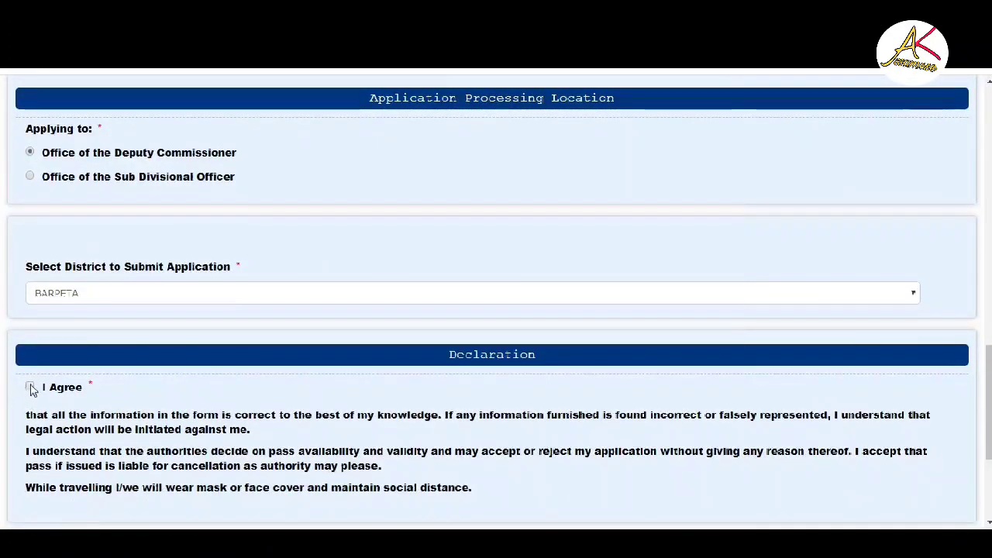
- Accept the declaration, enter the word-verification characters and submit the application
{"action": "left_click", "coordinate": [48, 388]}
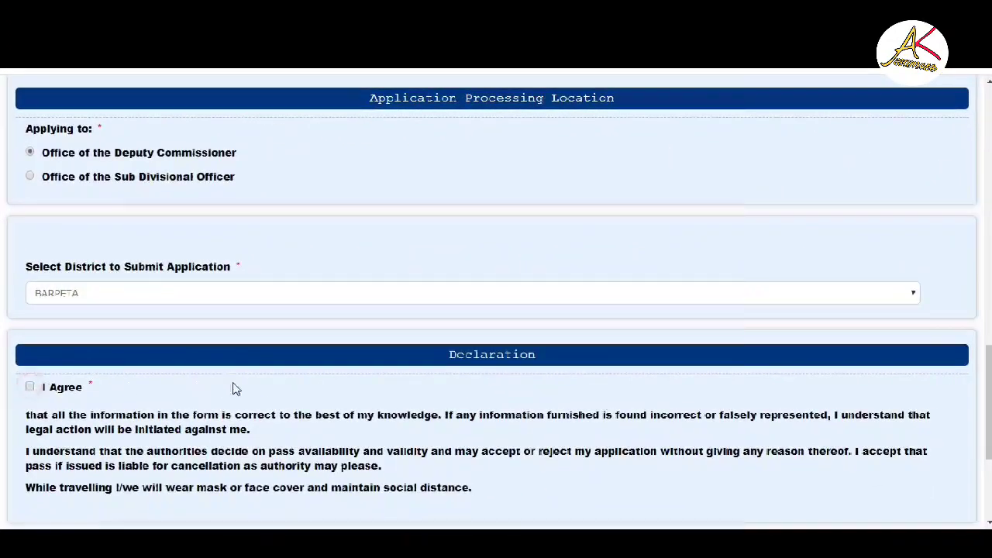
{"action": "scroll", "coordinate": [208, 390], "scroll_direction": "down", "scroll_amount": 3}
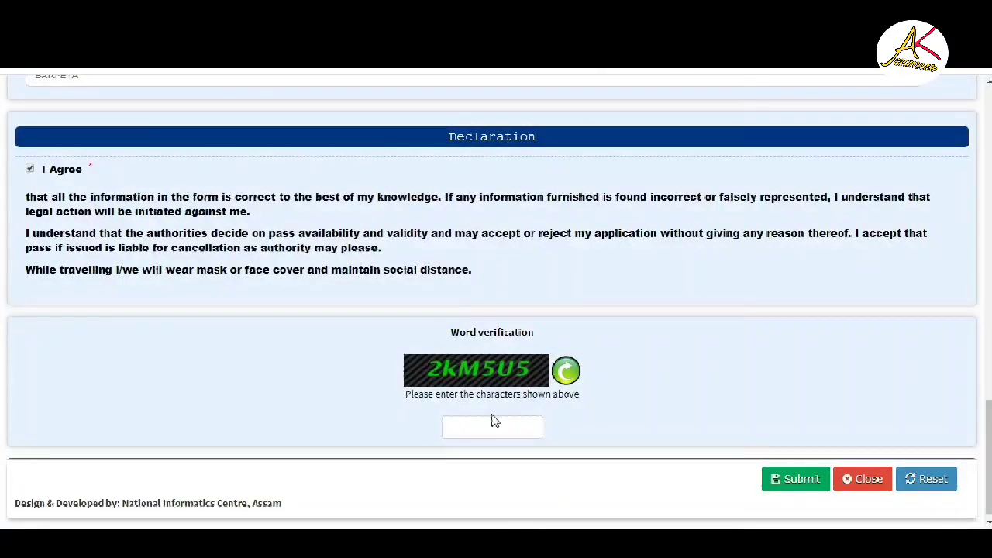
{"action": "left_click", "coordinate": [510, 431]}
{"action": "type", "text": "2kM5U5"}
{"action": "left_click", "coordinate": [771, 479]}
- Review the submitted pass-details summary, then proceed to Attach Annexure
{"action": "scroll", "coordinate": [673, 378], "scroll_direction": "up", "scroll_amount": 15}
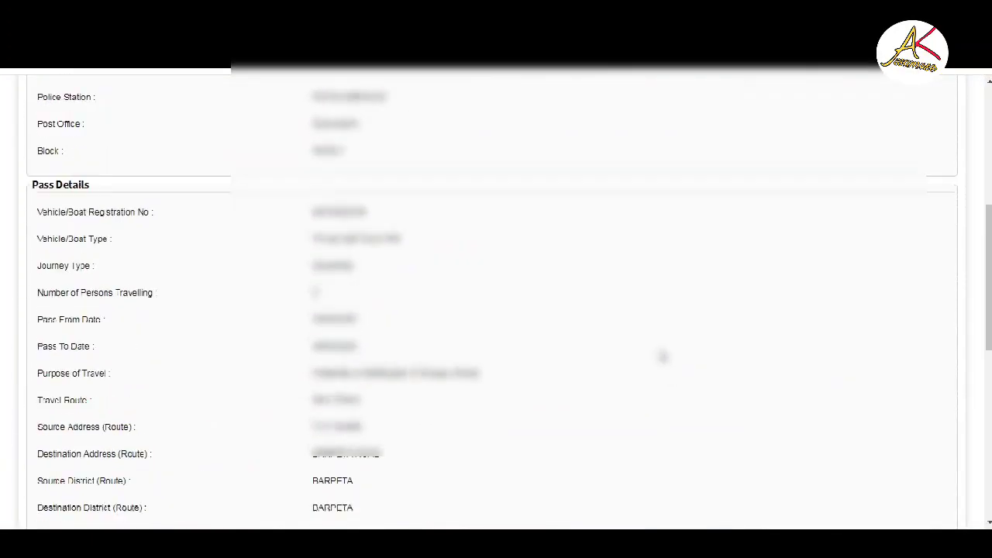
{"action": "scroll", "coordinate": [36, 107], "scroll_direction": "down", "scroll_amount": 12}
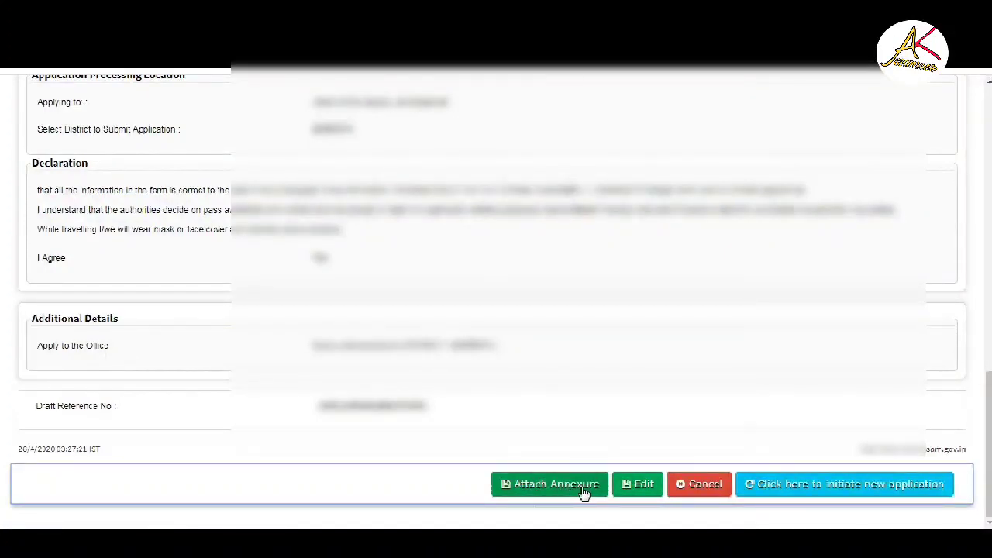
{"action": "scroll", "coordinate": [527, 333], "scroll_direction": "up", "scroll_amount": 3}
{"action": "scroll", "coordinate": [750, 248], "scroll_direction": "down", "scroll_amount": 3}
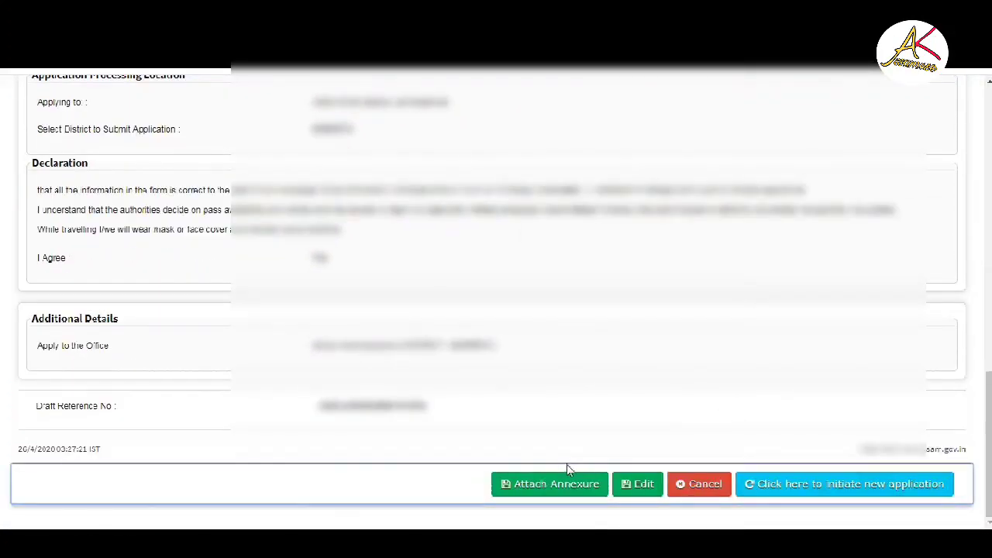
{"action": "left_click", "coordinate": [563, 484]}
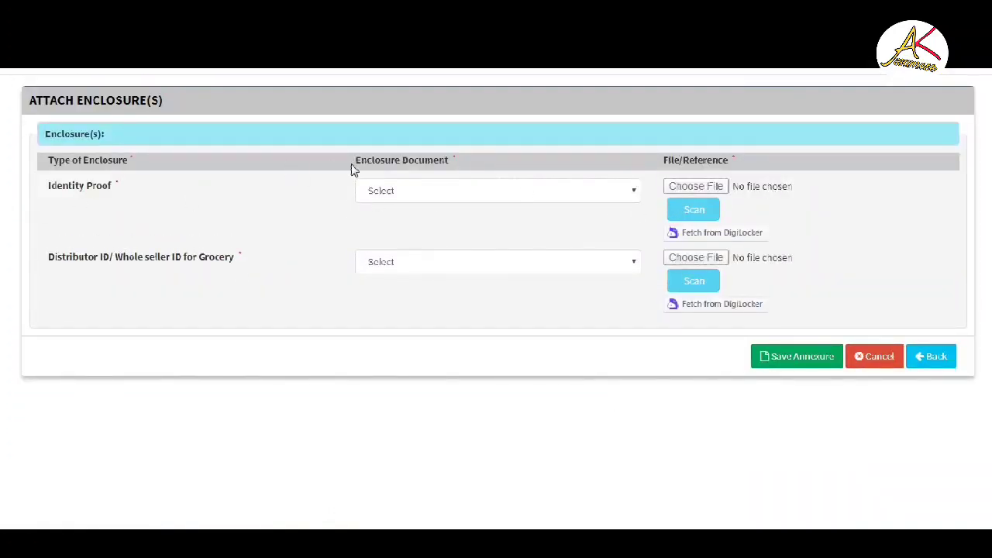
- Select Copy of PAN Card as the identity proof and bring up its file chooser
{"action": "left_click", "coordinate": [561, 194]}
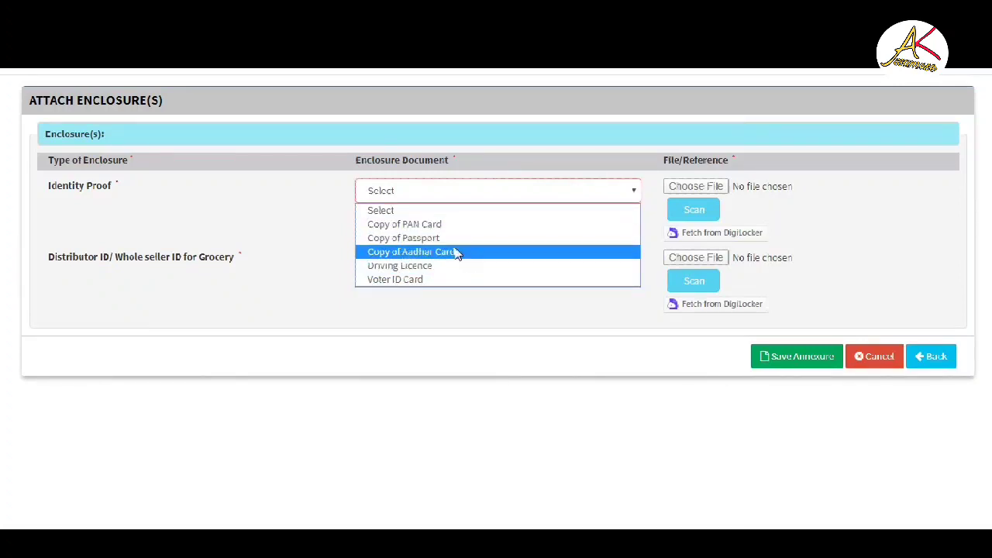
{"action": "left_click", "coordinate": [445, 225]}
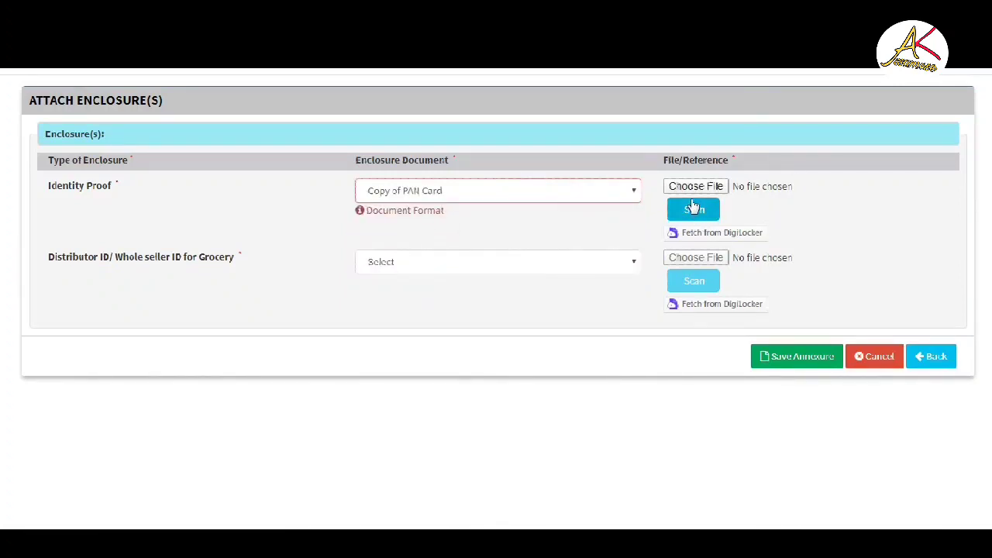
{"action": "left_click", "coordinate": [691, 188]}
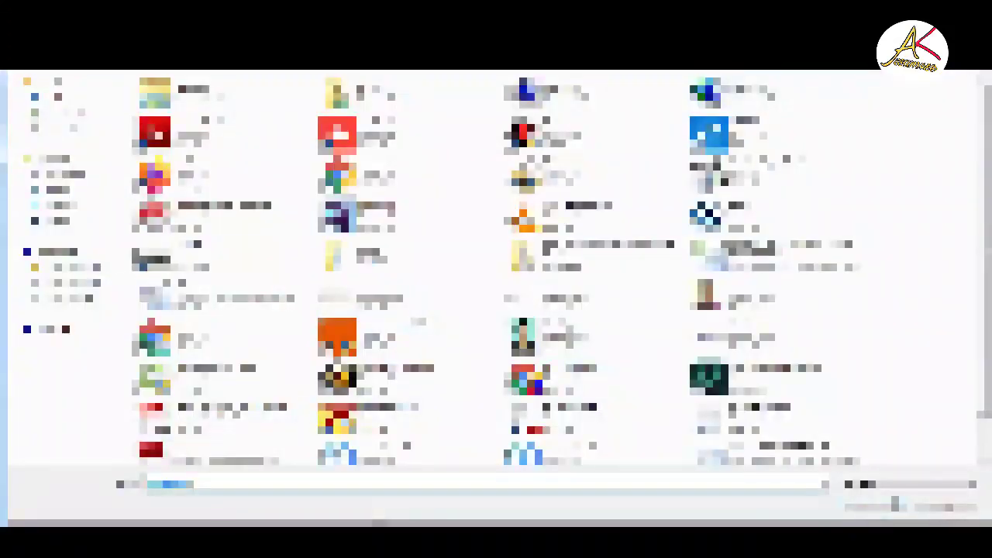
- Attach pan.jpg from the documents folder on Local Disk (E:) as identity proof
{"action": "left_click", "coordinate": [94, 293]}
{"action": "left_click", "coordinate": [248, 269]}
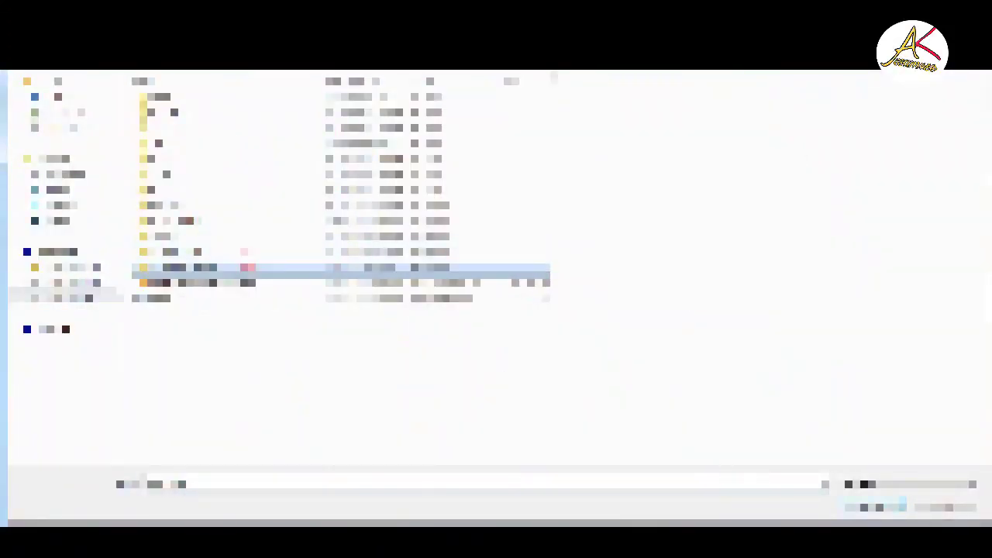
{"action": "key", "text": "Return"}
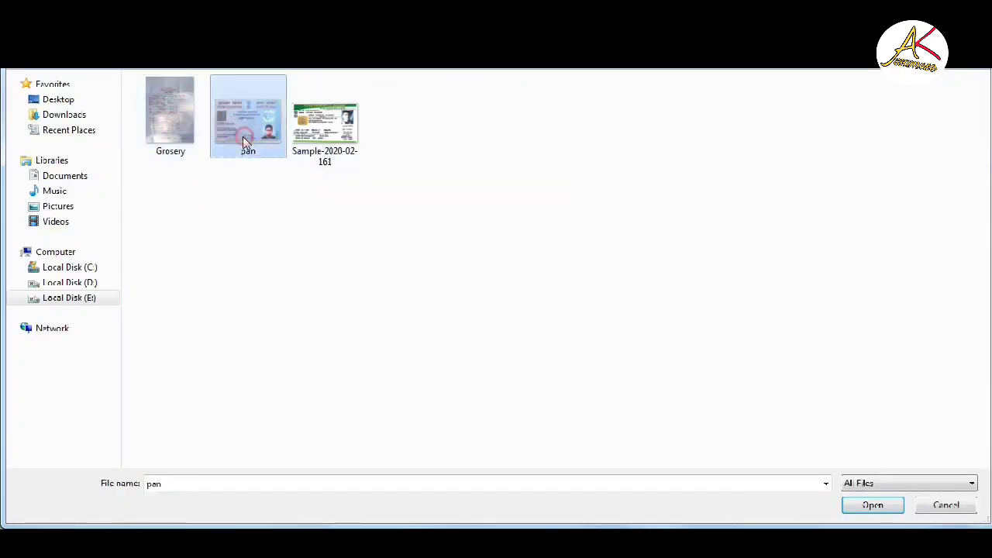
{"action": "double_click", "coordinate": [245, 132]}
- Set the enclosure type to 'Distributor ID/ Whole seller ID for Grocery' and attach Grosery.jpg
{"action": "left_click", "coordinate": [489, 264]}
{"action": "left_click", "coordinate": [486, 295]}
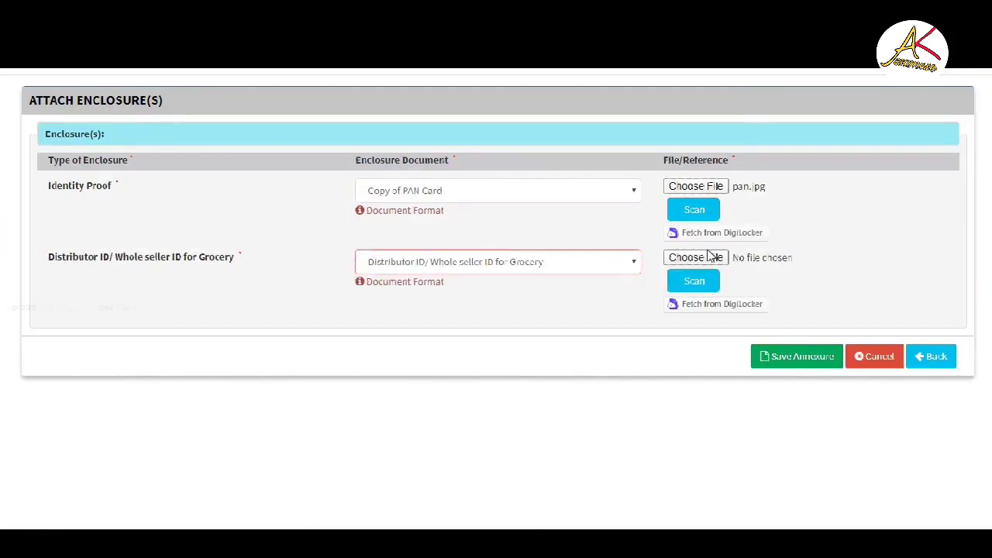
{"action": "left_click", "coordinate": [707, 258]}
{"action": "double_click", "coordinate": [163, 124]}
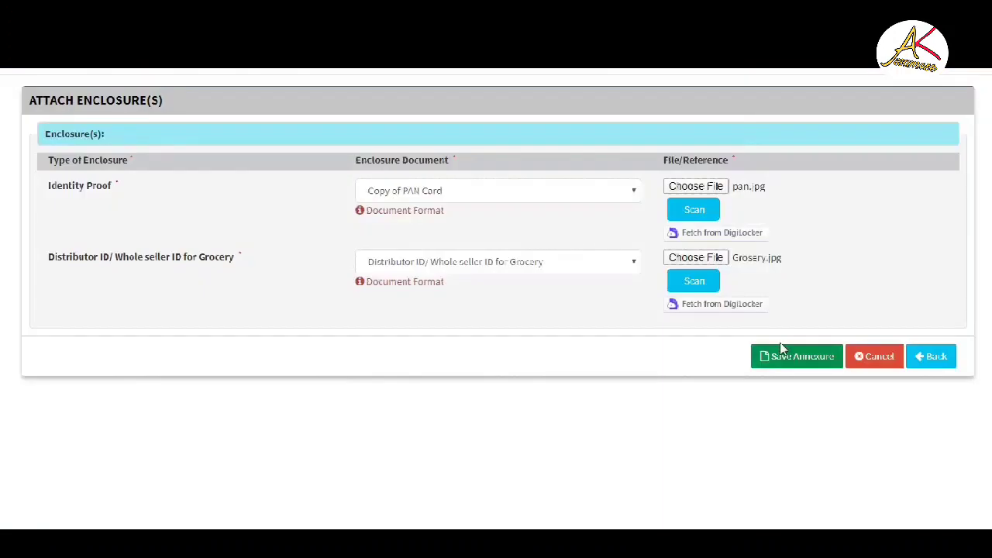
- Save the annexure, export the acknowledgement to PDF, and open the downloaded file
{"action": "left_click", "coordinate": [807, 354]}
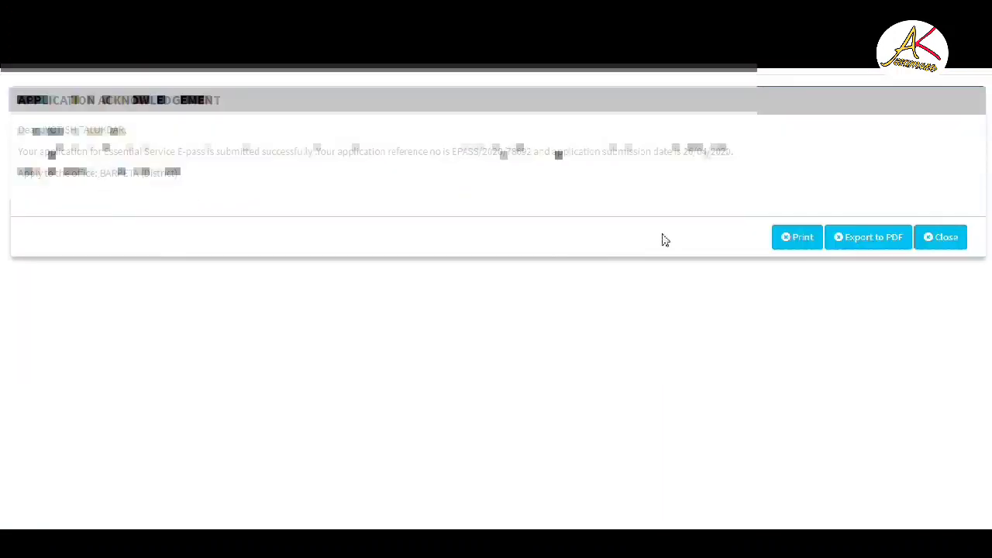
{"action": "left_click", "coordinate": [867, 242]}
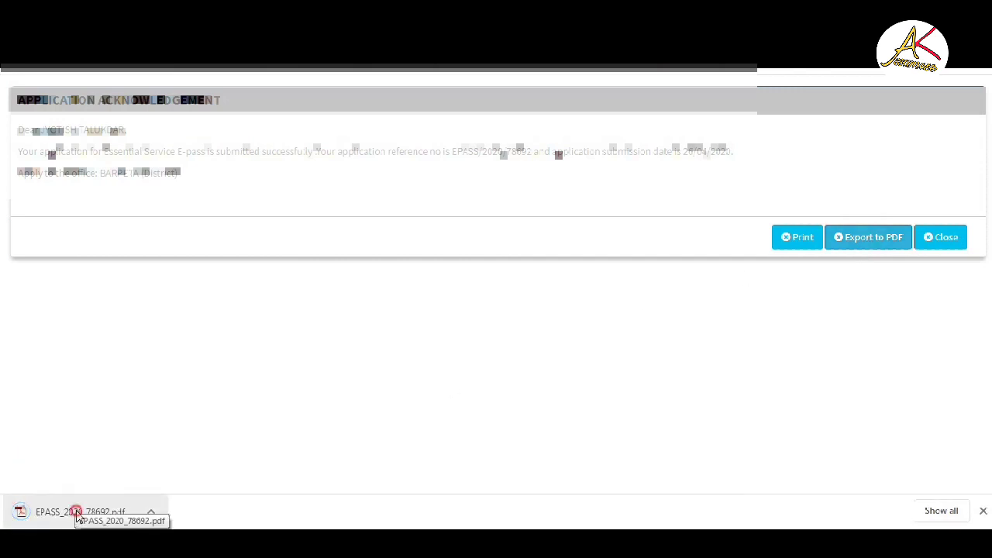
{"action": "left_click", "coordinate": [77, 513]}
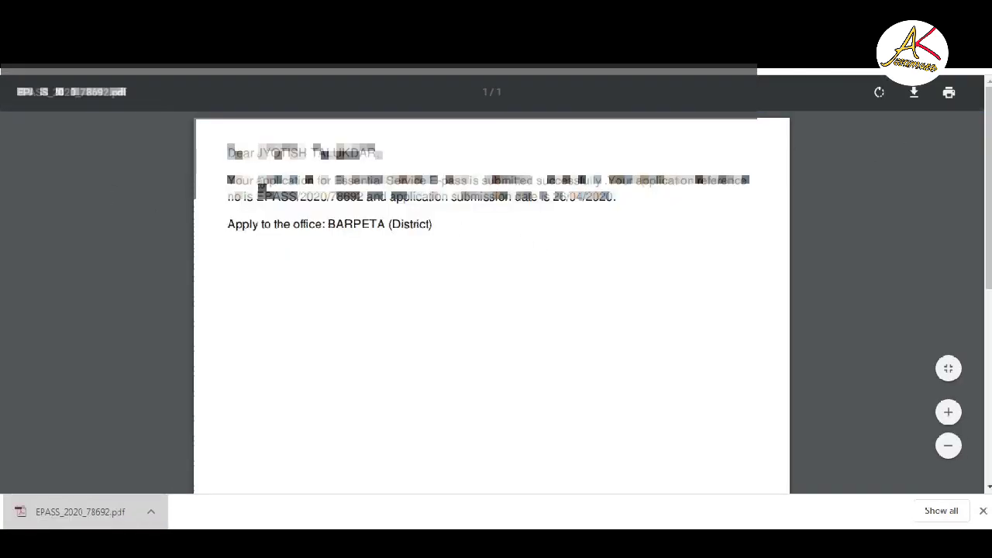